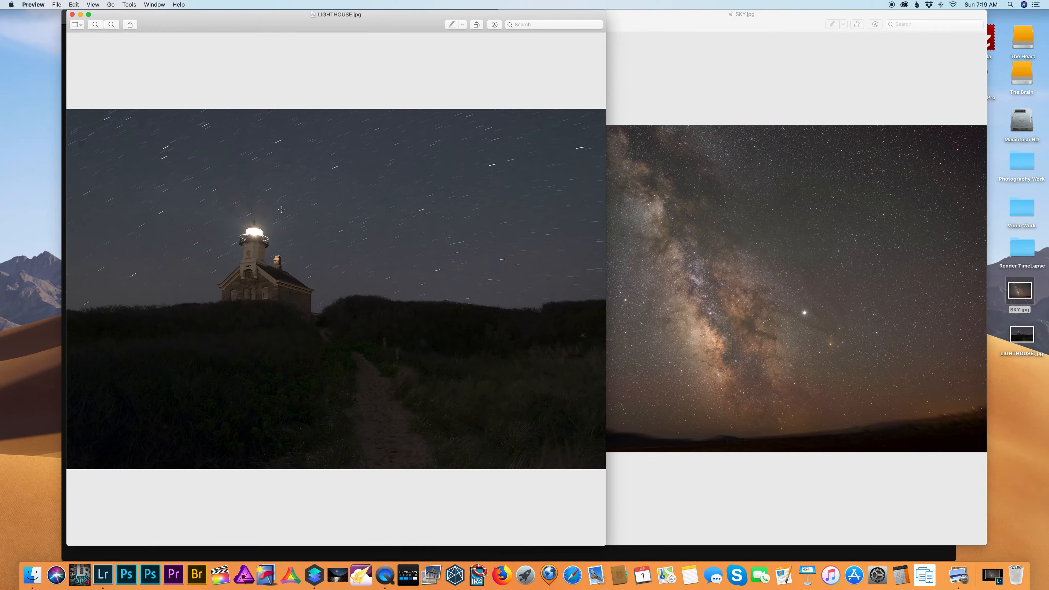
View the LIGHTHOUSE.jpg and SKY.jpg photos side by side, rearranging their windows and bringing the sky photo forward
left_click_drag(275, 28, 288, 31)
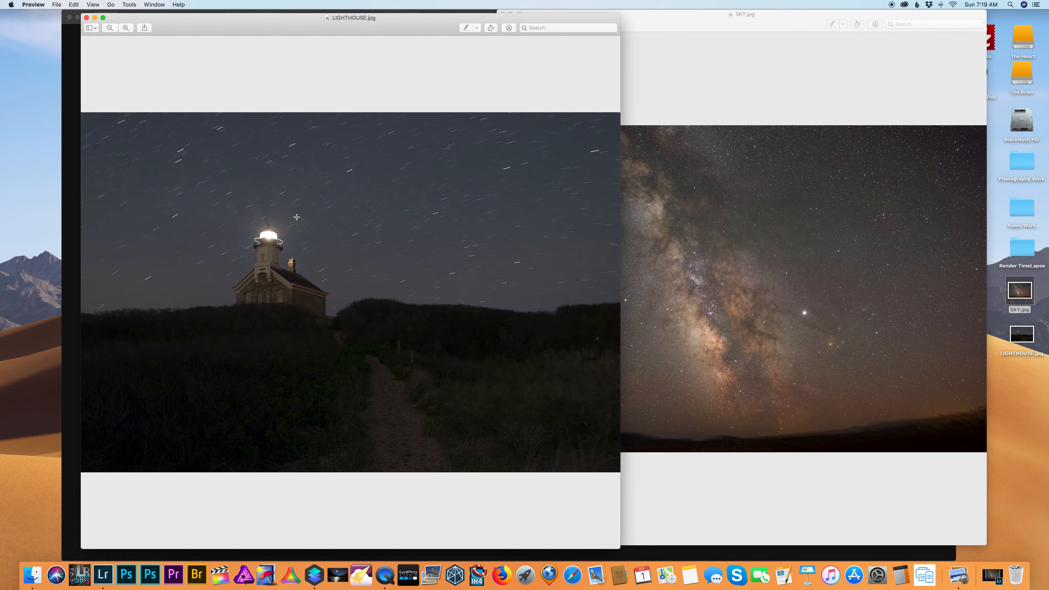
left_click_drag(373, 37, 354, 35)
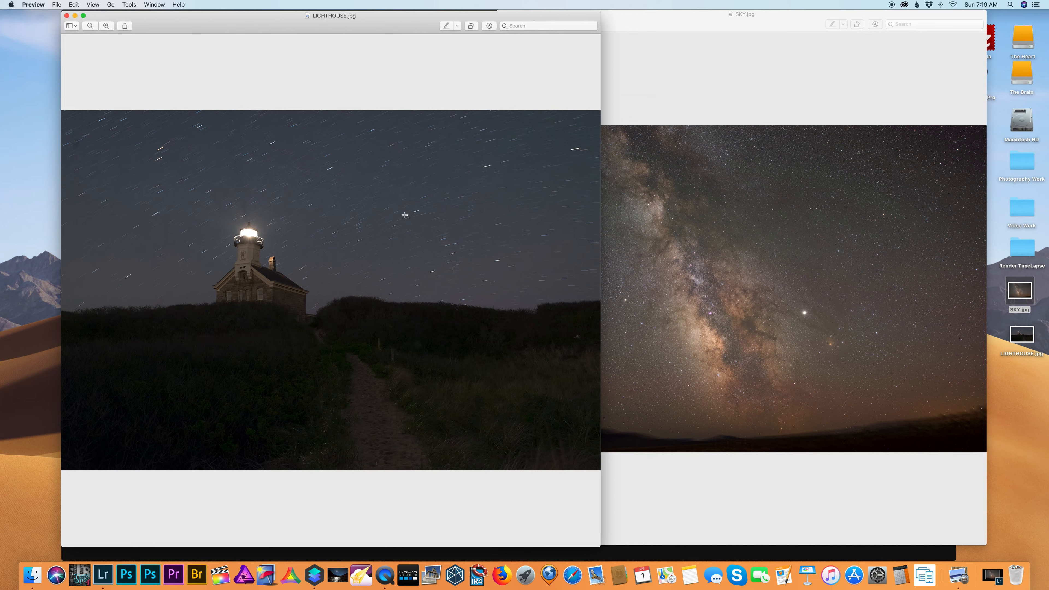
left_click(896, 219)
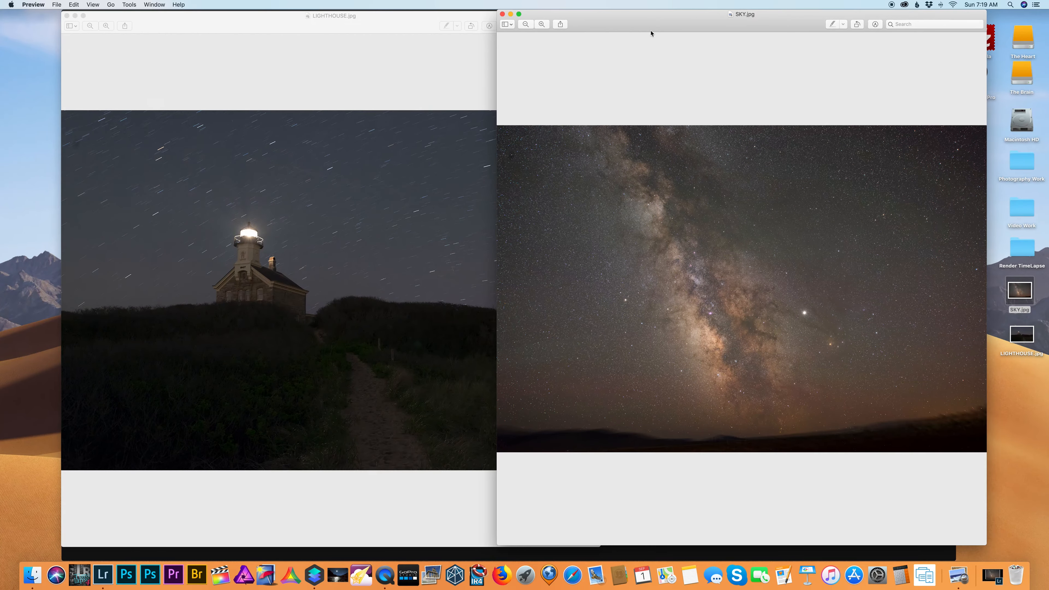
left_click_drag(651, 33, 554, 32)
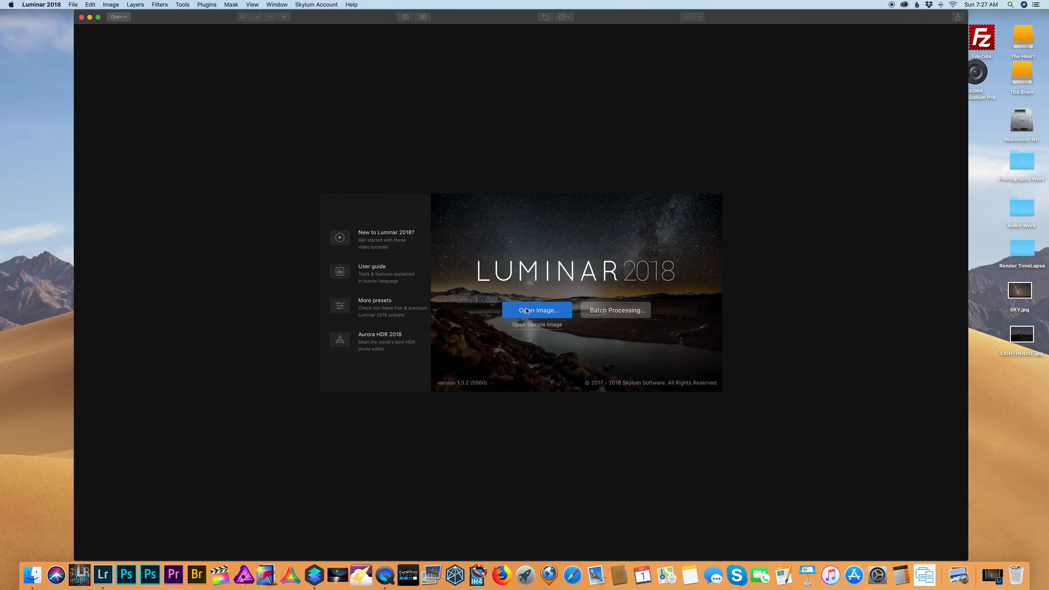
Open LIGHTHOUSE.jpg from the Desktop in Luminar 2018
left_click(527, 311)
scroll(471, 249, "down", 2)
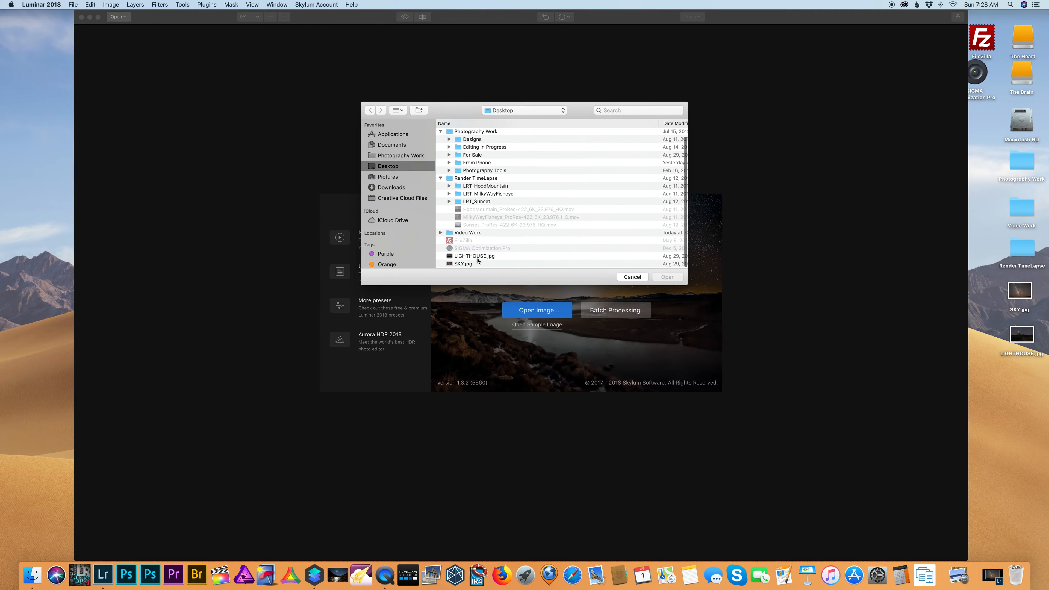
left_click(472, 257)
left_click(667, 277)
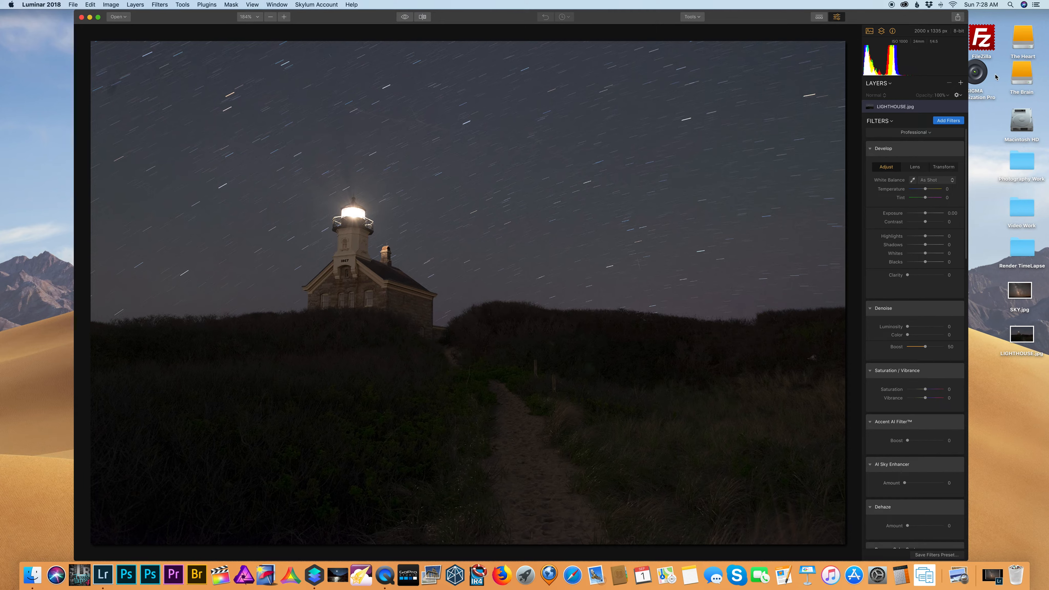
Add SKY.jpg from the Desktop as a new image layer over the lighthouse photo
left_click(962, 85)
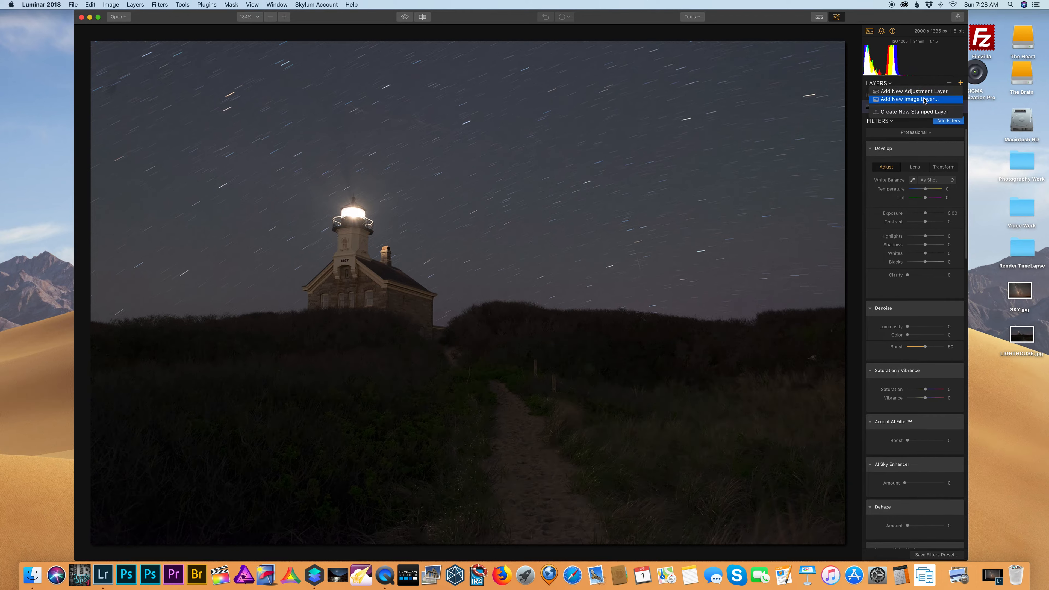
left_click(924, 100)
scroll(541, 227, "down", 3)
left_click(465, 266)
double_click(466, 267)
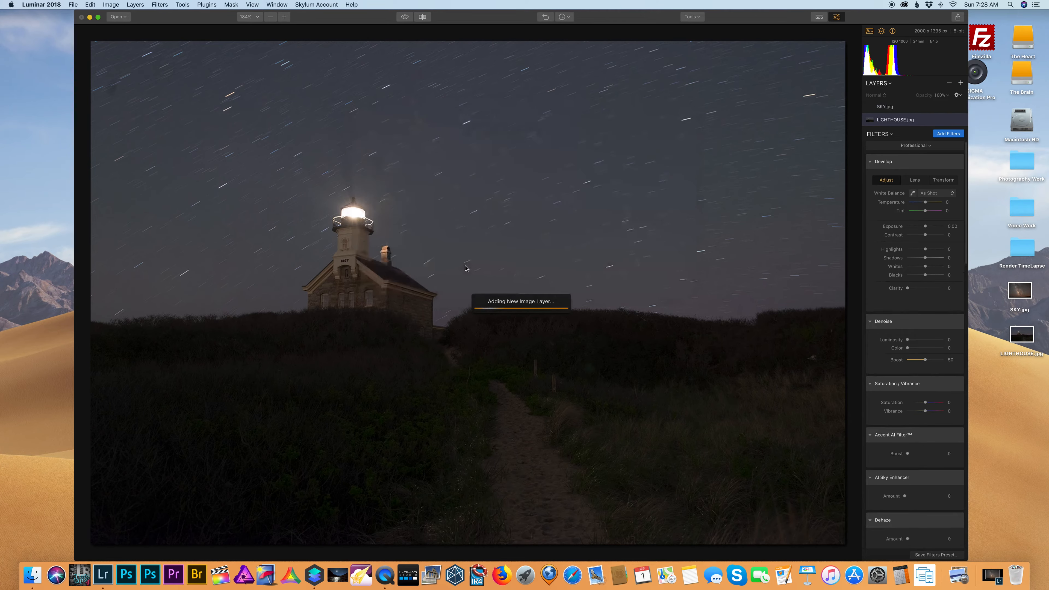
Duplicate the LIGHTHOUSE.jpg layer and move the copy above the SKY.jpg layer
left_click(911, 120)
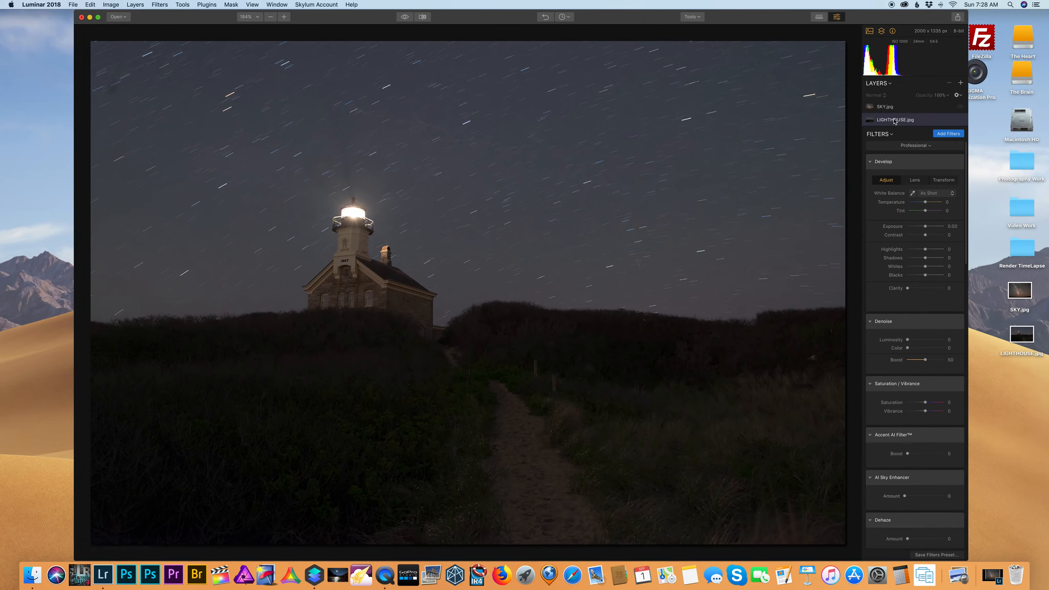
right_click(893, 121)
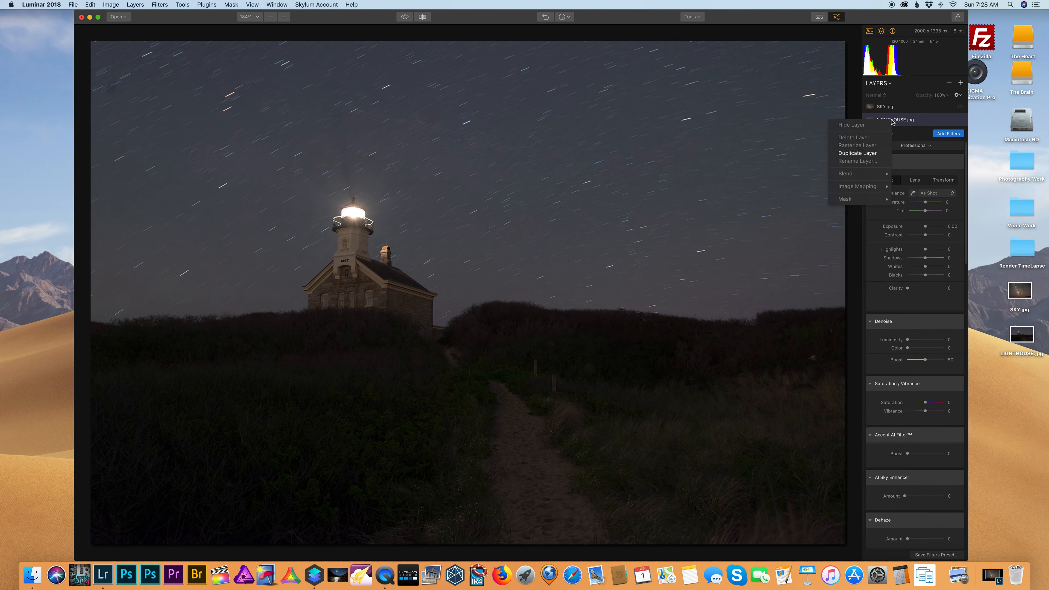
left_click(873, 154)
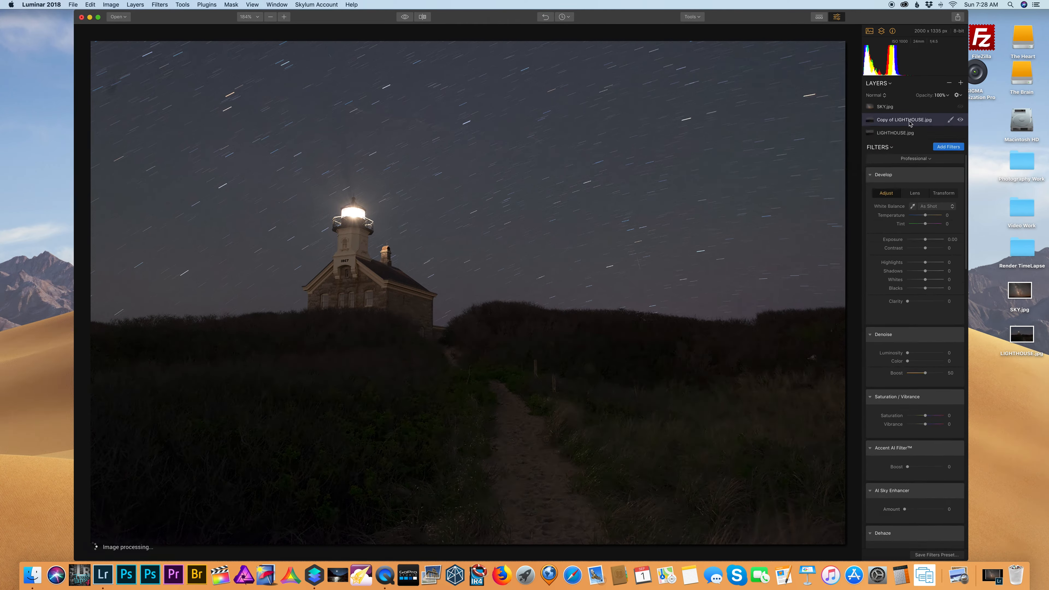
left_click_drag(906, 124, 904, 106)
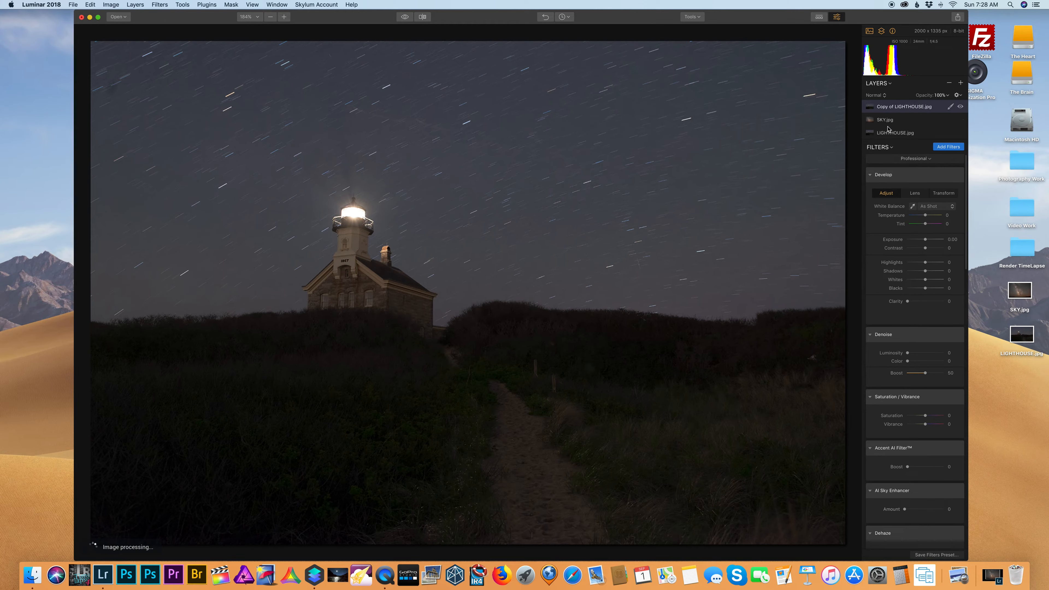
Lower the opacity of the copied lighthouse layer to about 39% to see the sky through it
left_click(892, 119)
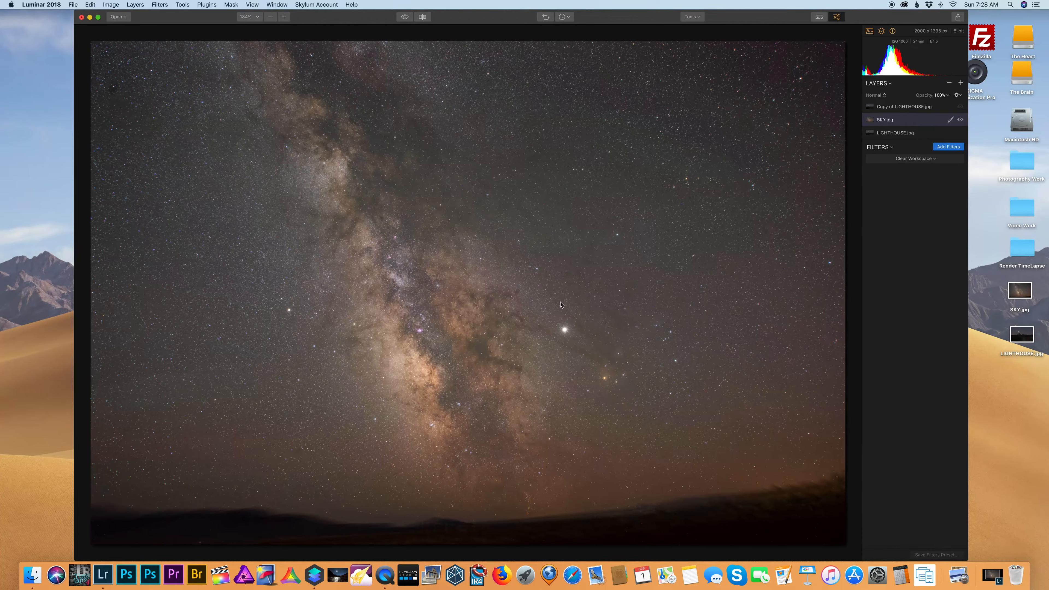
left_click(925, 107)
left_click(941, 95)
left_click_drag(955, 106, 957, 106)
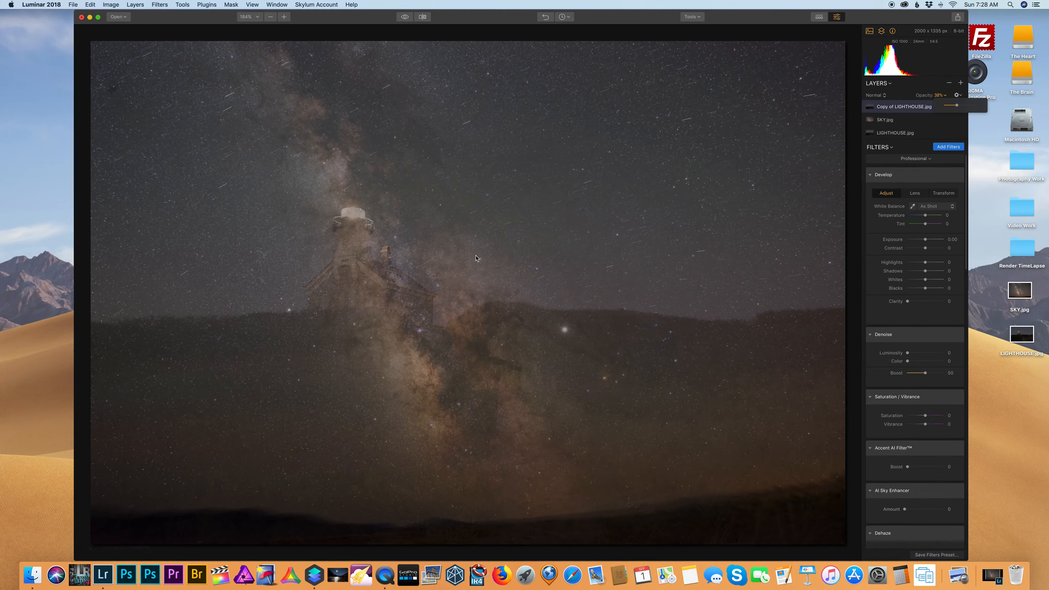
Use Free Transform on the SKY.jpg layer to move the sky upward until its bottom edge lies below the lighthouse's hilltop
left_click(902, 124)
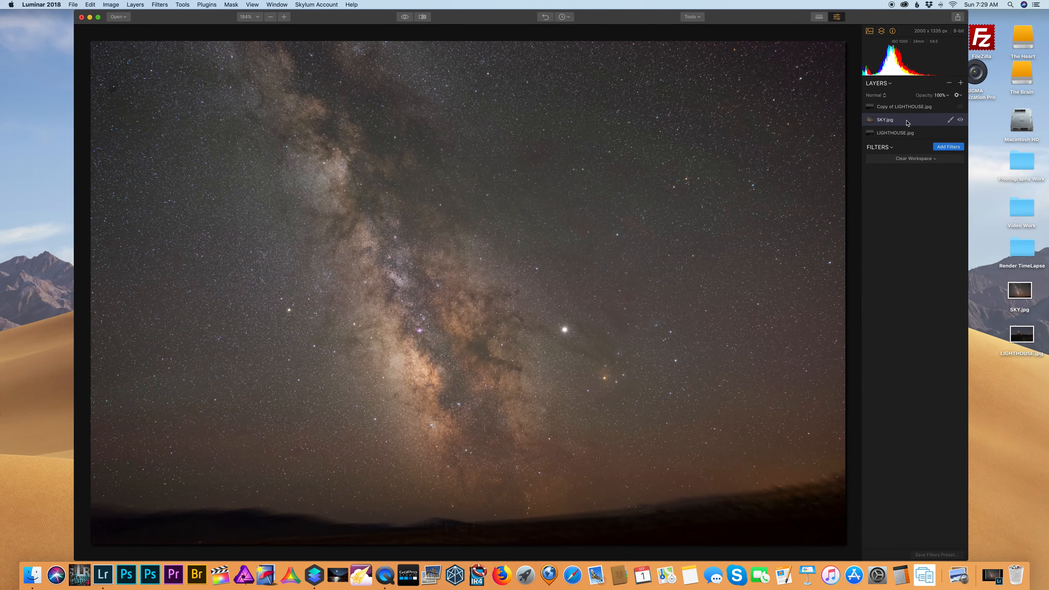
left_click(182, 4)
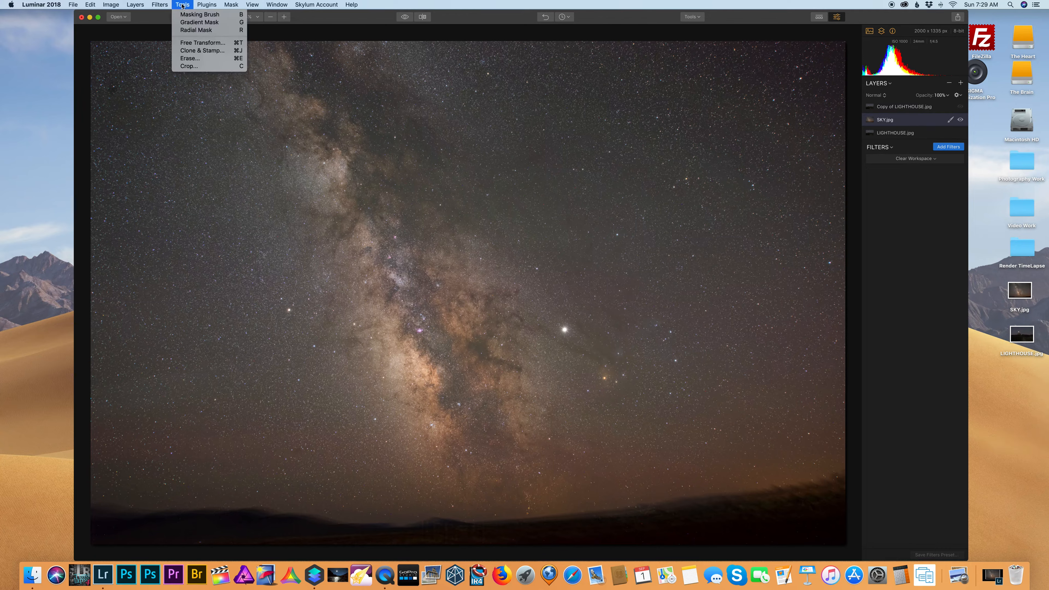
left_click(209, 43)
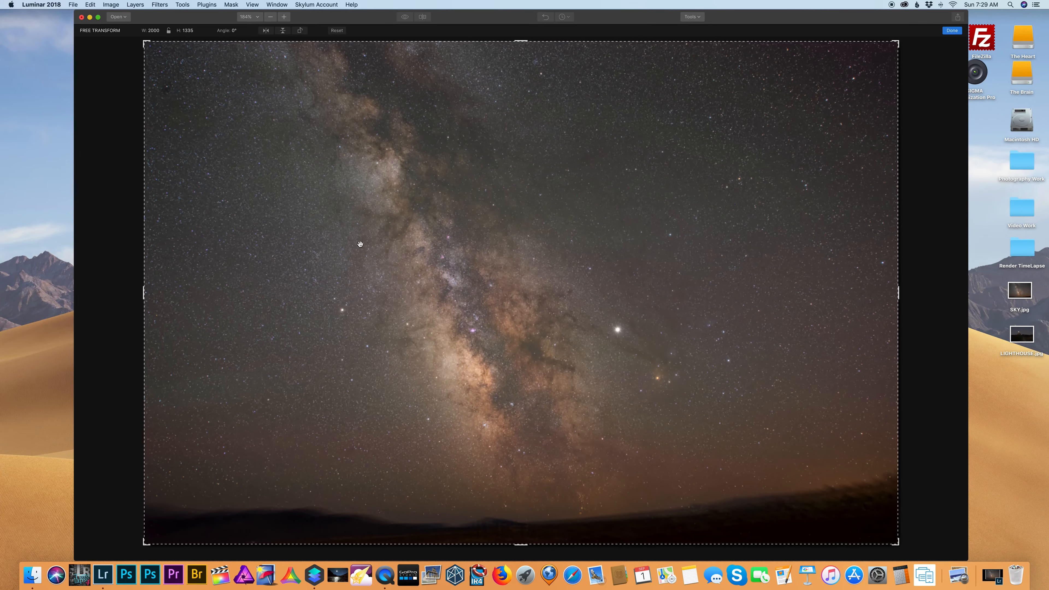
left_click_drag(360, 236, 365, 18)
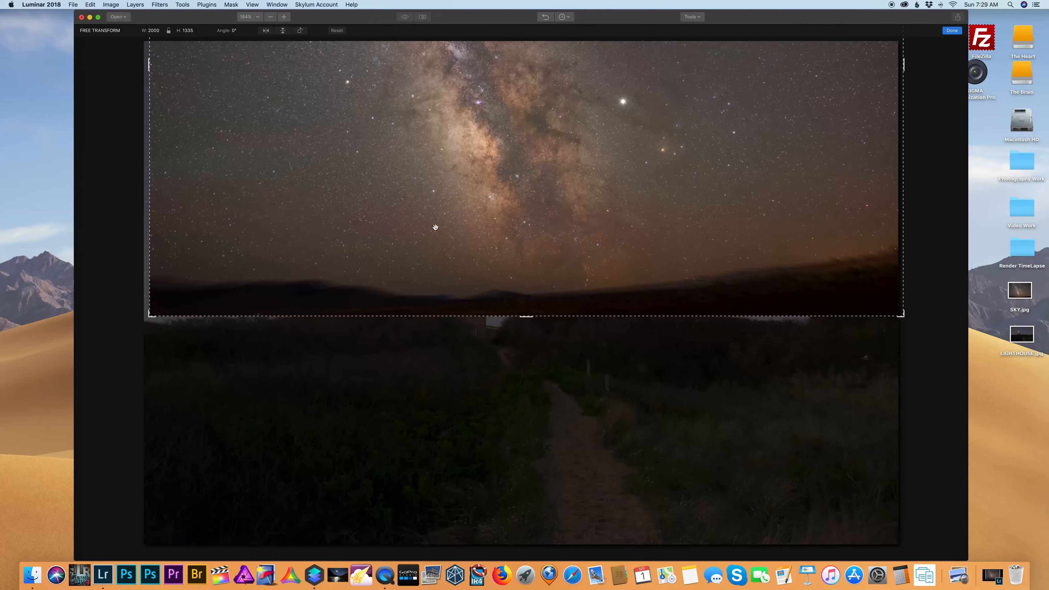
left_click_drag(639, 232, 640, 195)
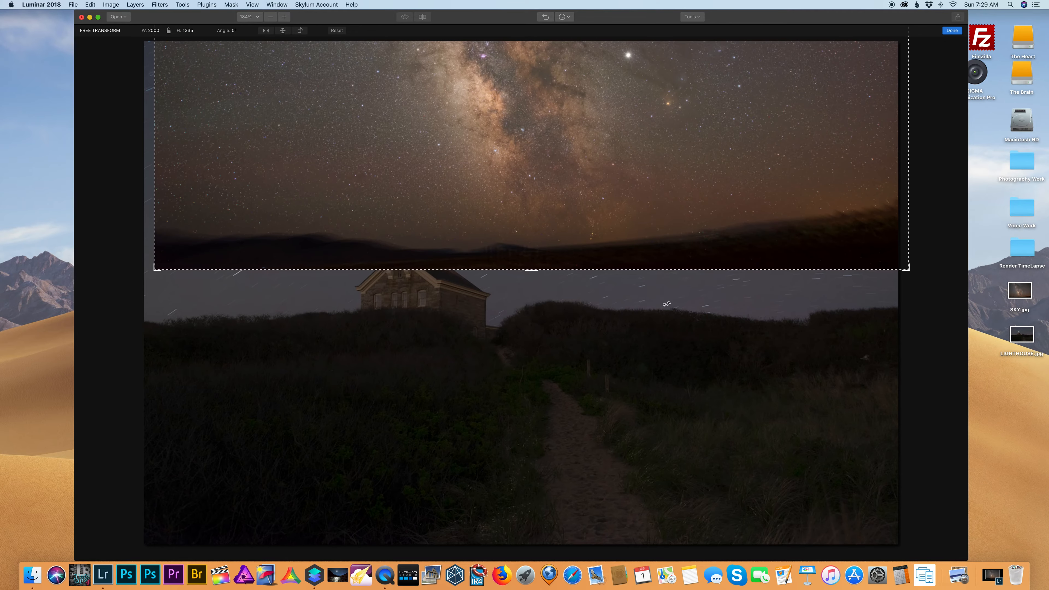
left_click_drag(591, 171, 585, 275)
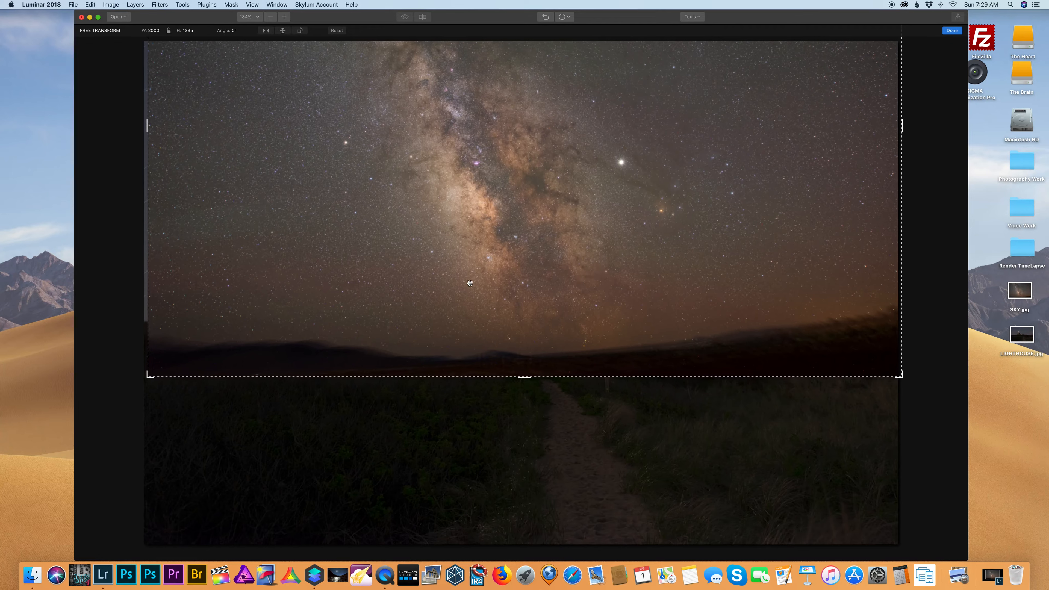
Shift and enlarge the sky to about 2044 × 1349 so it spans the full image width, and apply the transform
left_click_drag(145, 375, 138, 380)
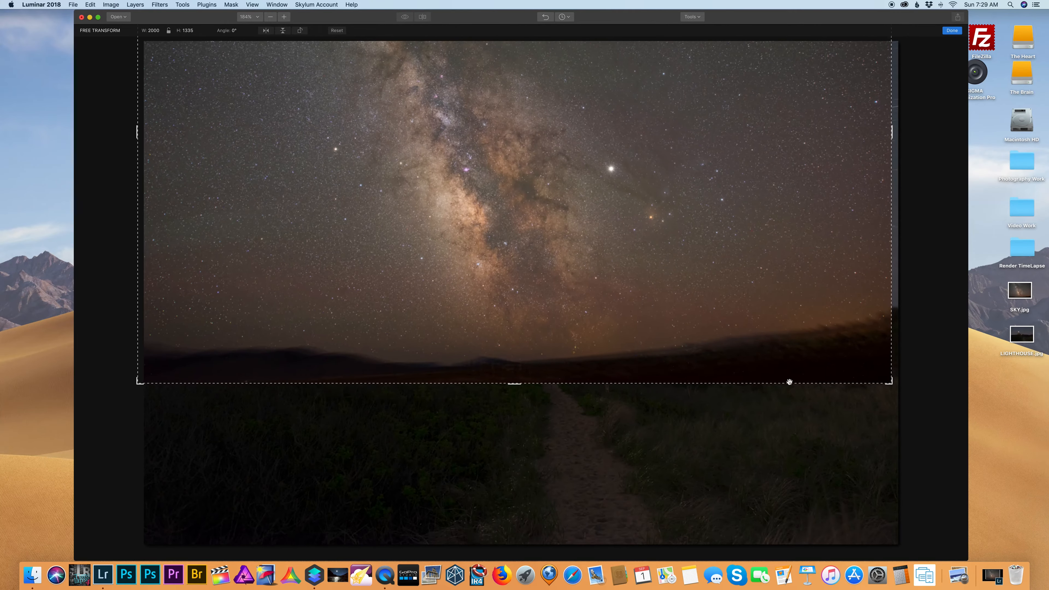
left_click_drag(890, 381, 907, 379)
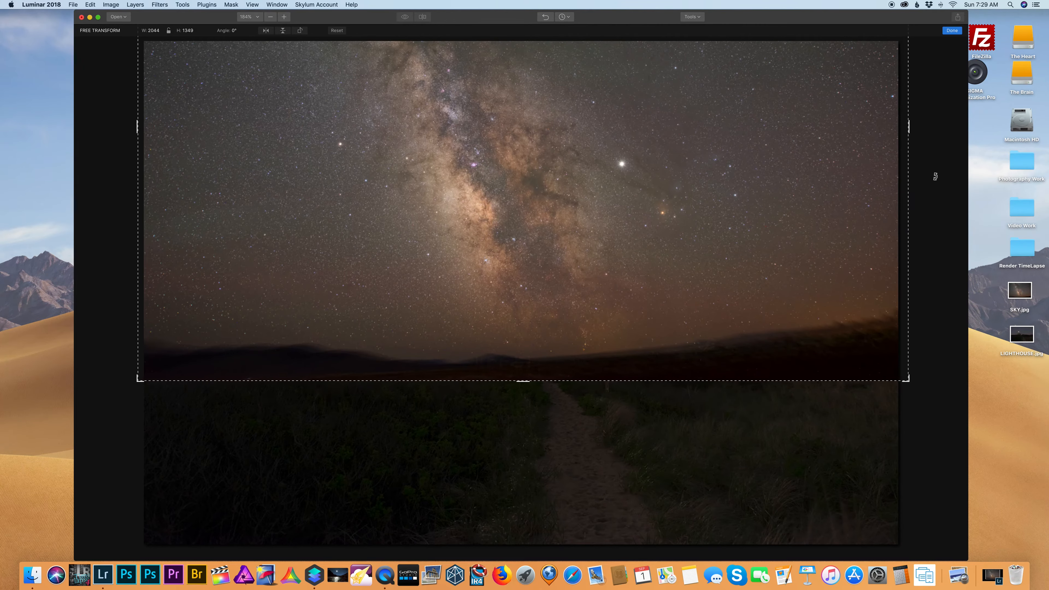
left_click(953, 31)
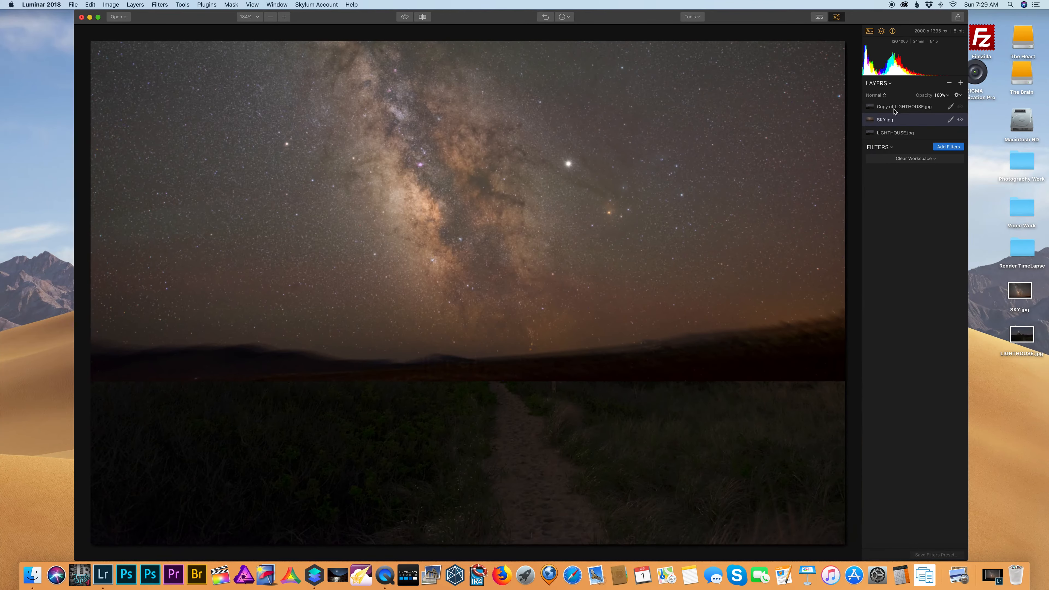
Set the copied lighthouse layer's opacity to 100% and switch its filters to the Clear Workspace
left_click(897, 107)
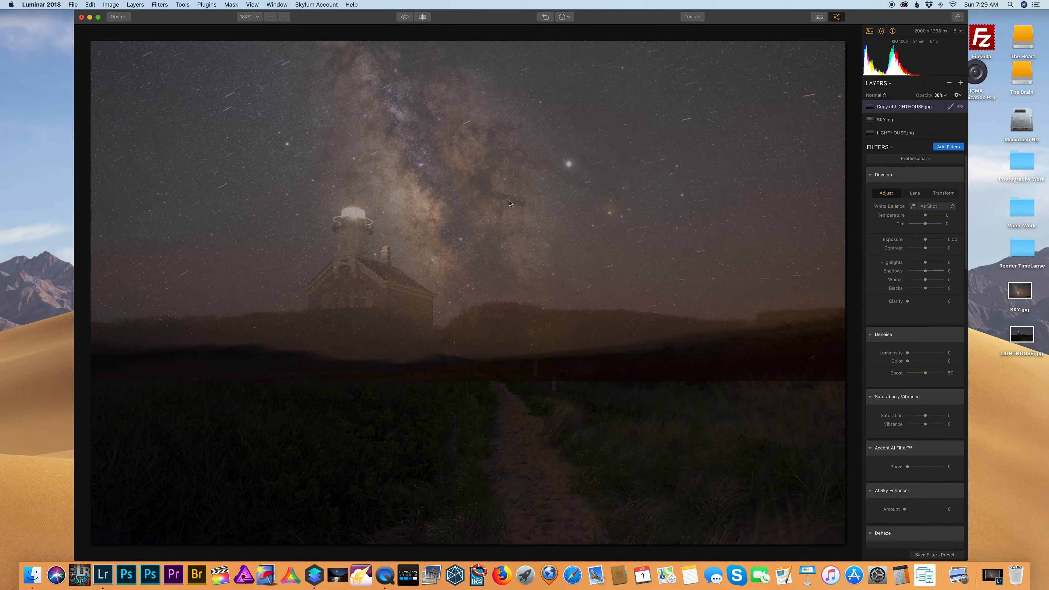
left_click(941, 95)
left_click_drag(957, 105, 991, 105)
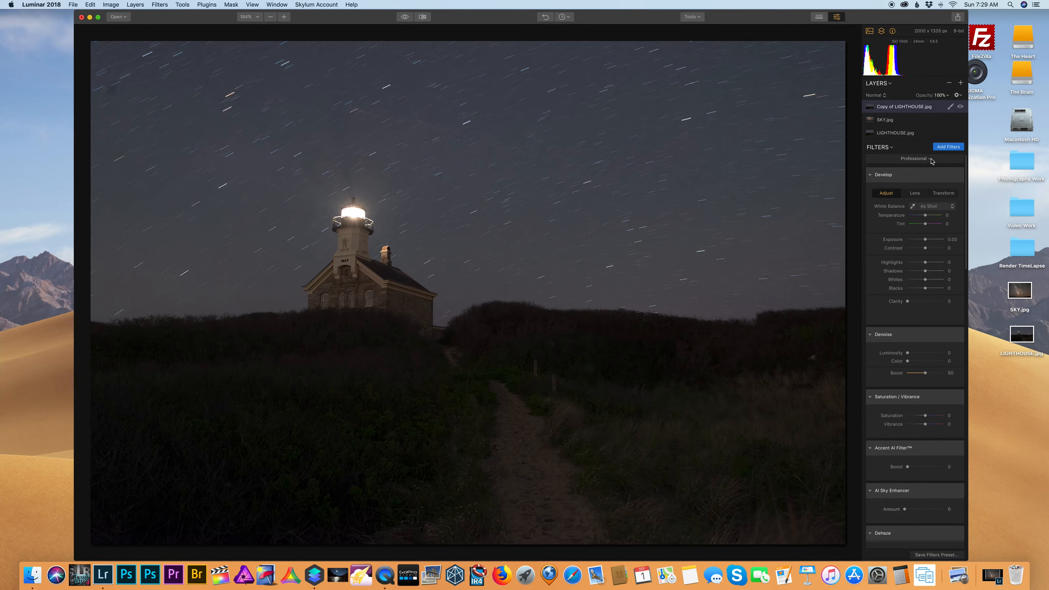
left_click(921, 160)
left_click(905, 168)
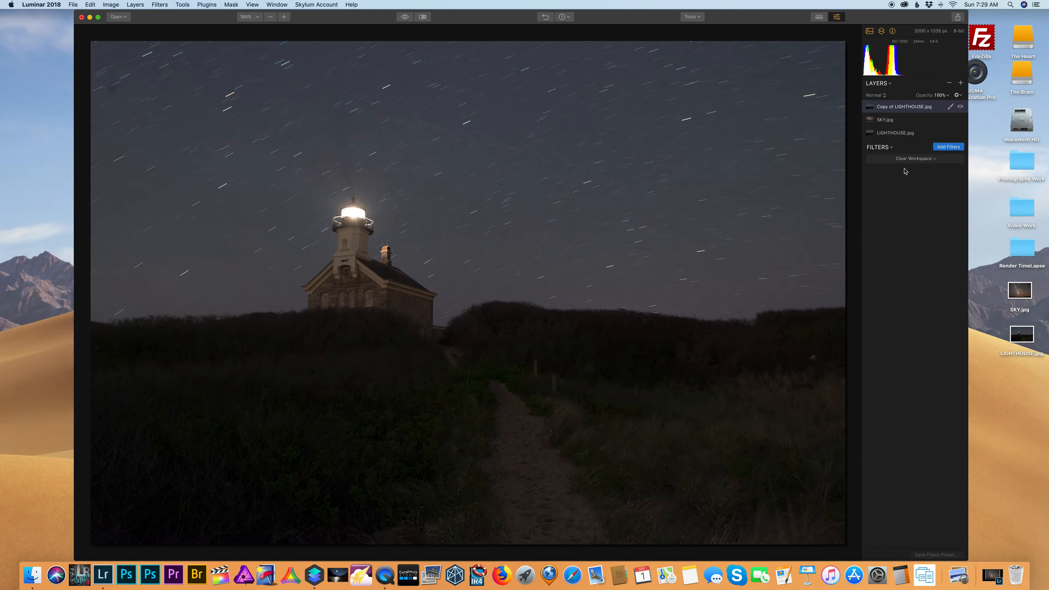
Add the B&W Conversion and Curves filters to the copied lighthouse layer
left_click(948, 148)
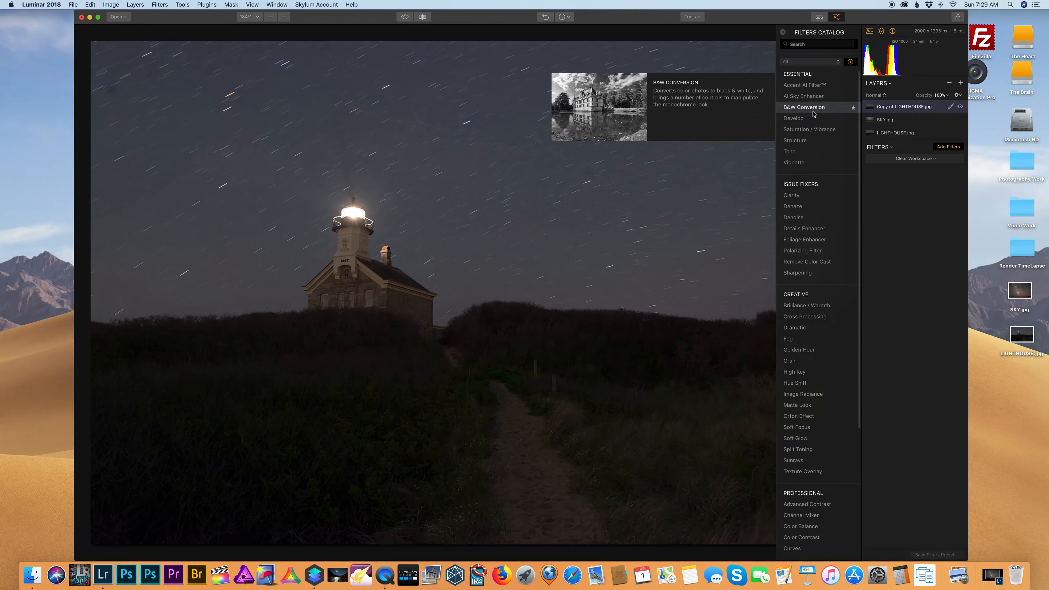
left_click(805, 107)
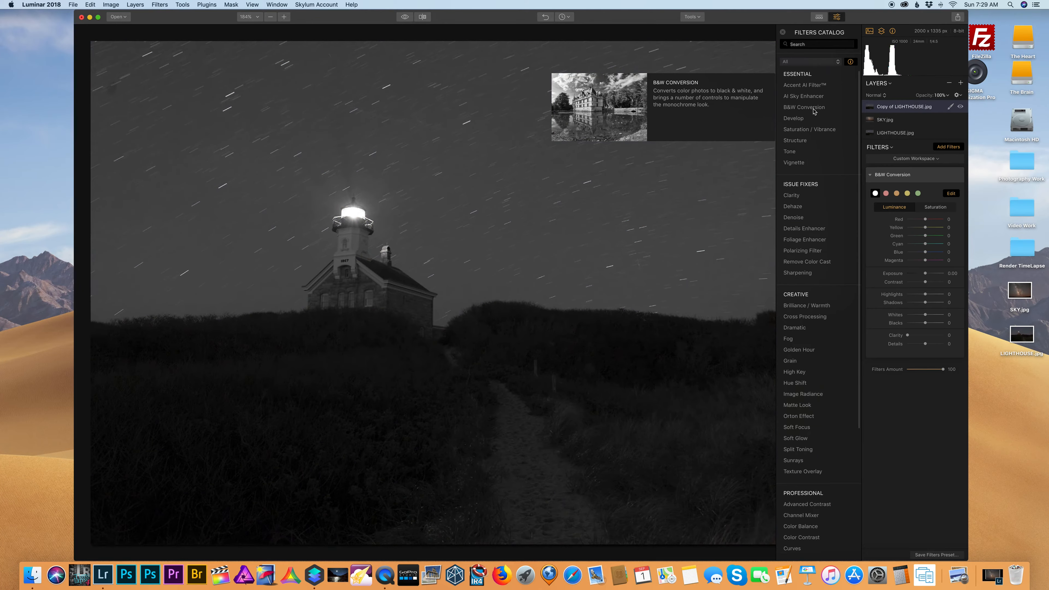
scroll(827, 417, "down", 4)
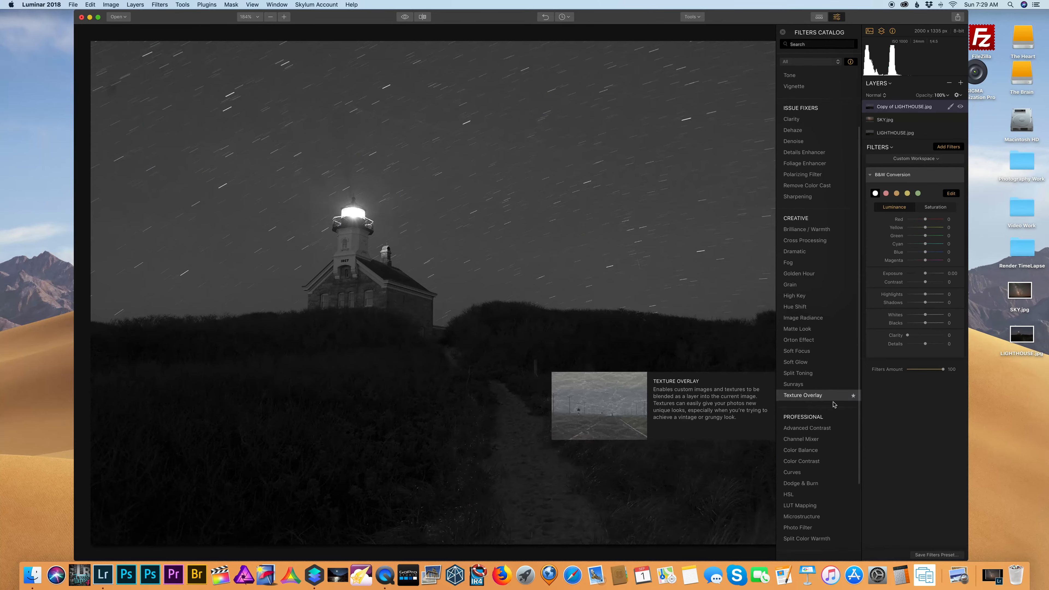
left_click(812, 476)
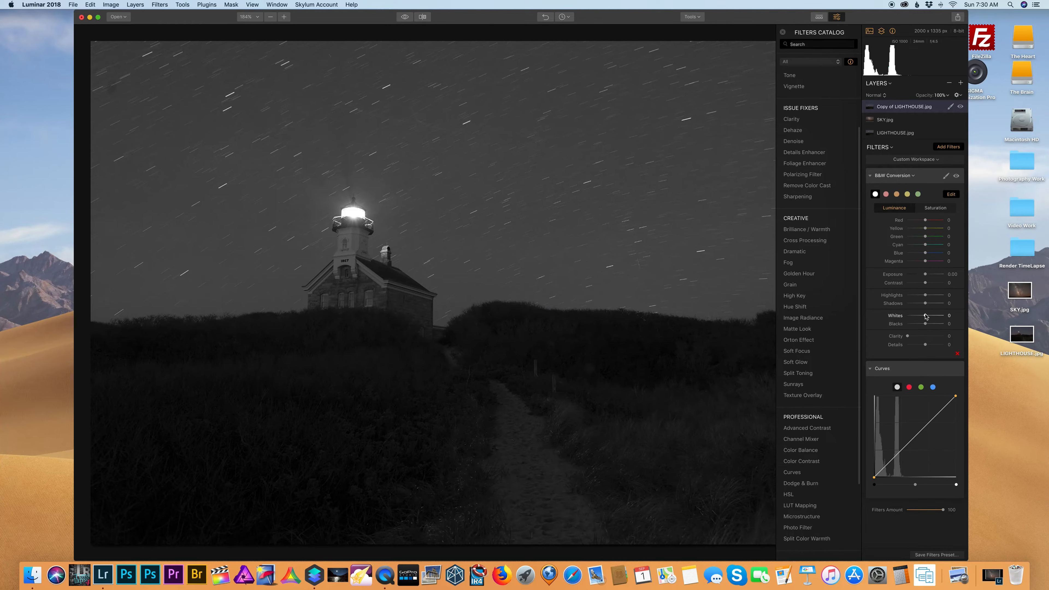
In B&W Conversion, set Red, Yellow, Green luminance to -100, Cyan and Blue to 100, Contrast 43, Highlights and Whites 100, Shadows -30, Blacks -2
left_click_drag(925, 219, 851, 236)
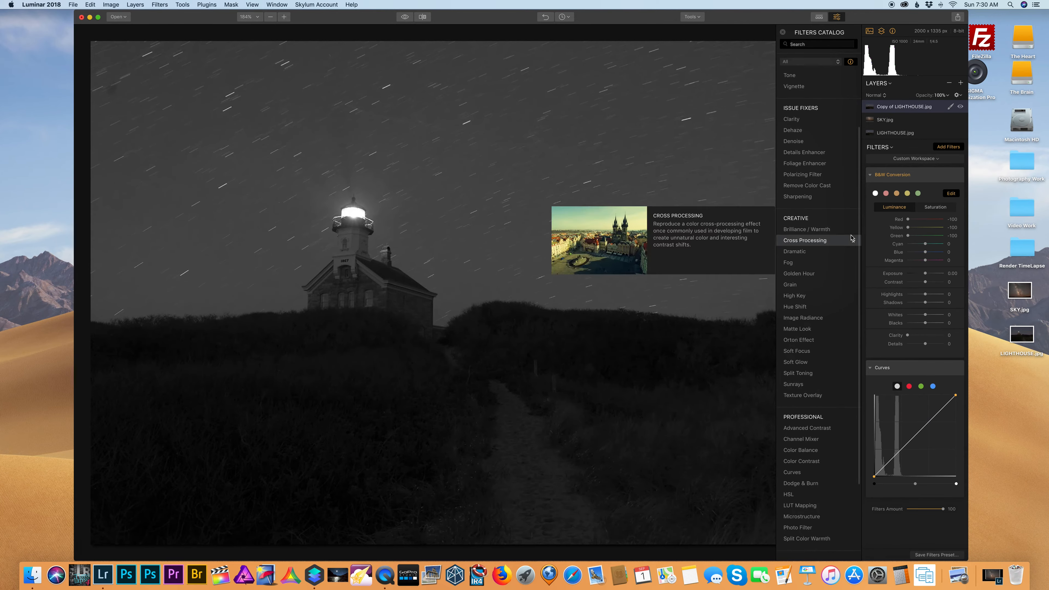
left_click_drag(925, 244, 950, 253)
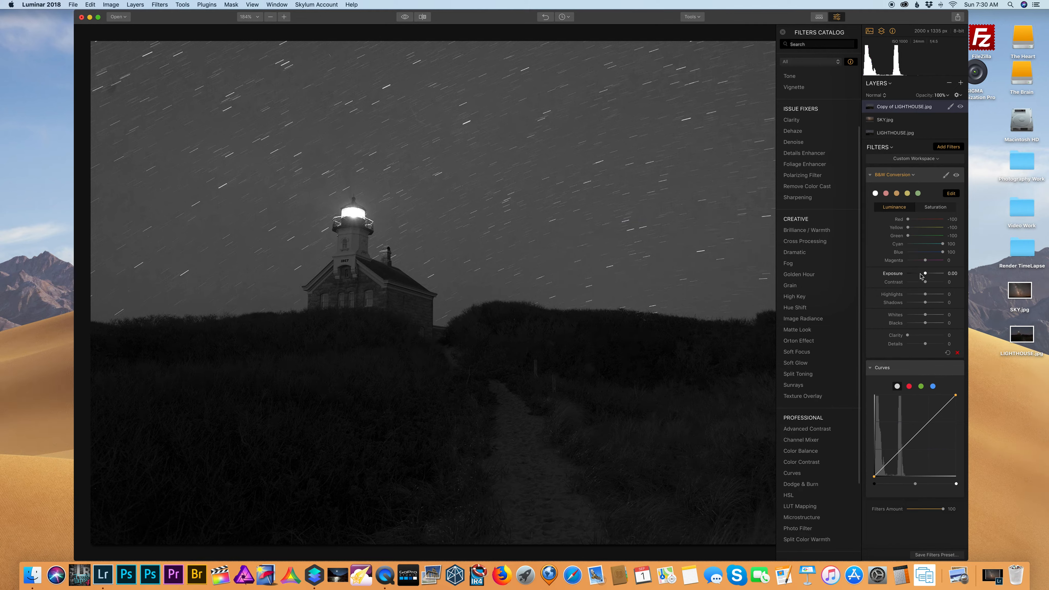
left_click_drag(925, 284, 935, 283)
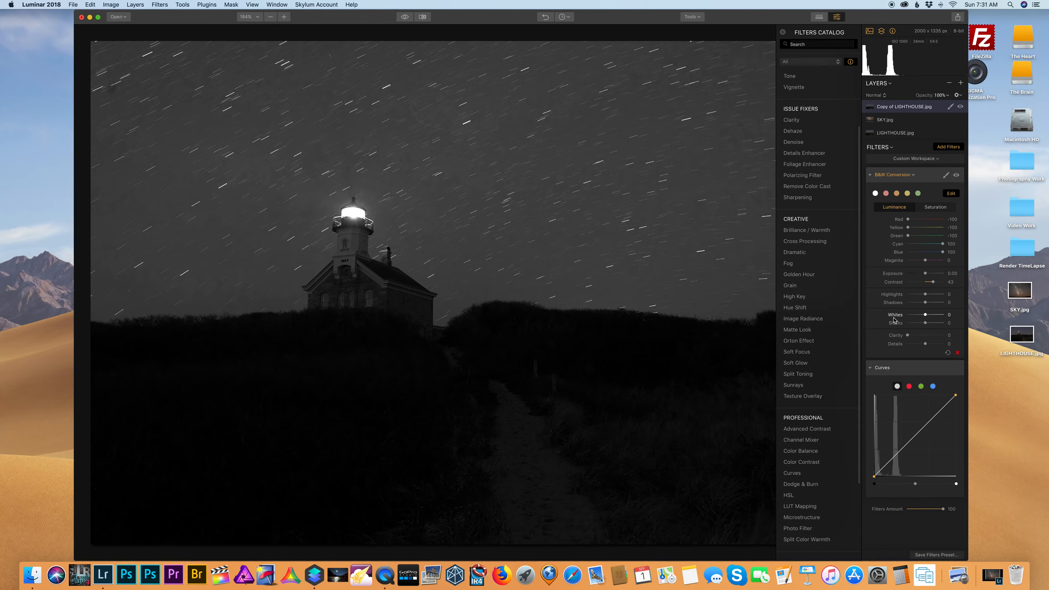
left_click_drag(926, 295, 926, 324)
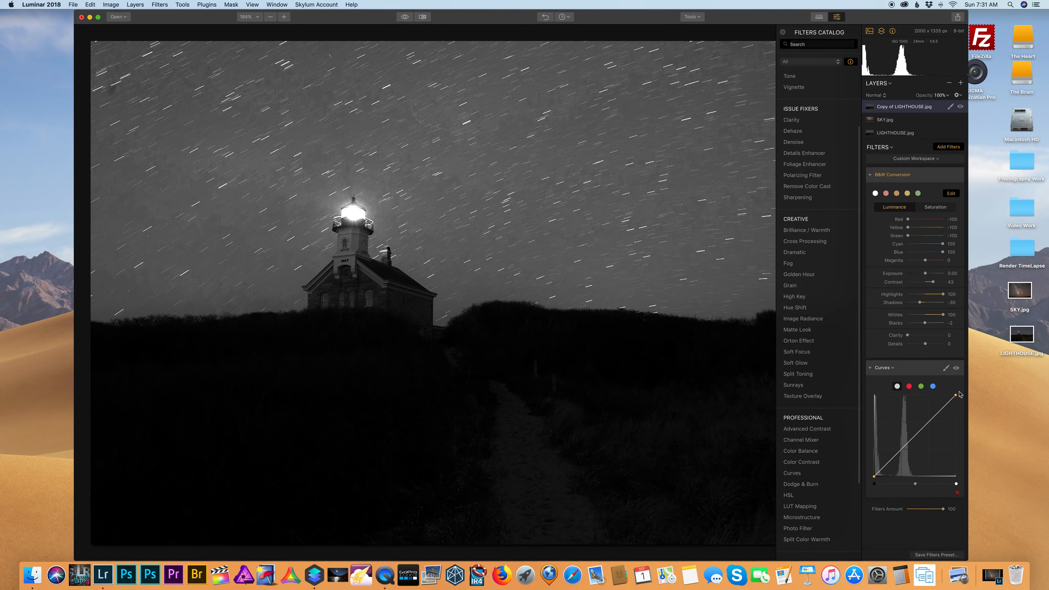
In the copied lighthouse layer's Curves filter, move the white point strongly inward and the black point slightly inward
left_click_drag(956, 397, 928, 395)
left_click(874, 478)
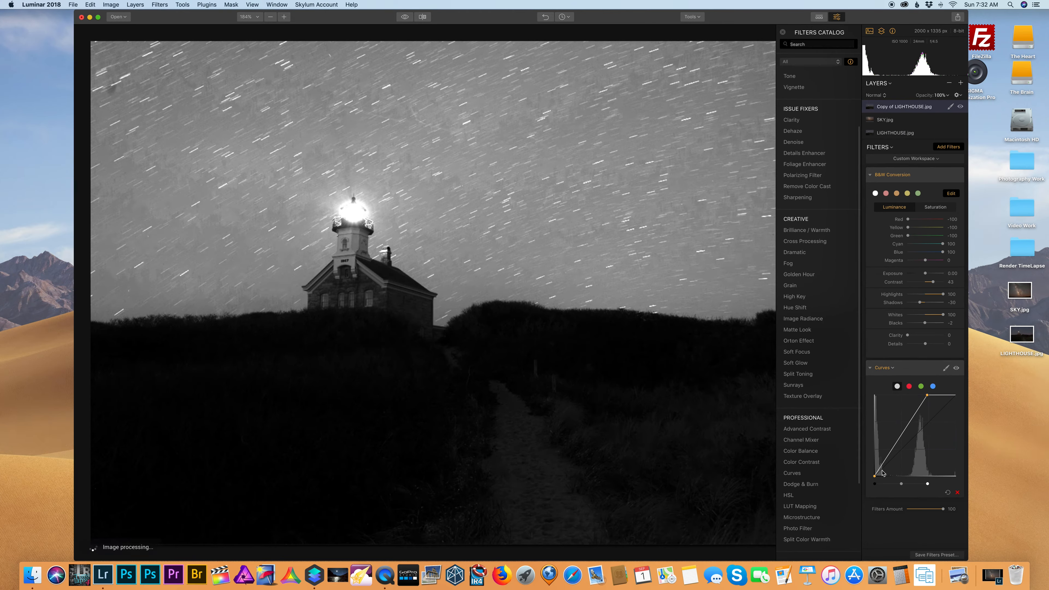
left_click_drag(874, 478, 877, 478)
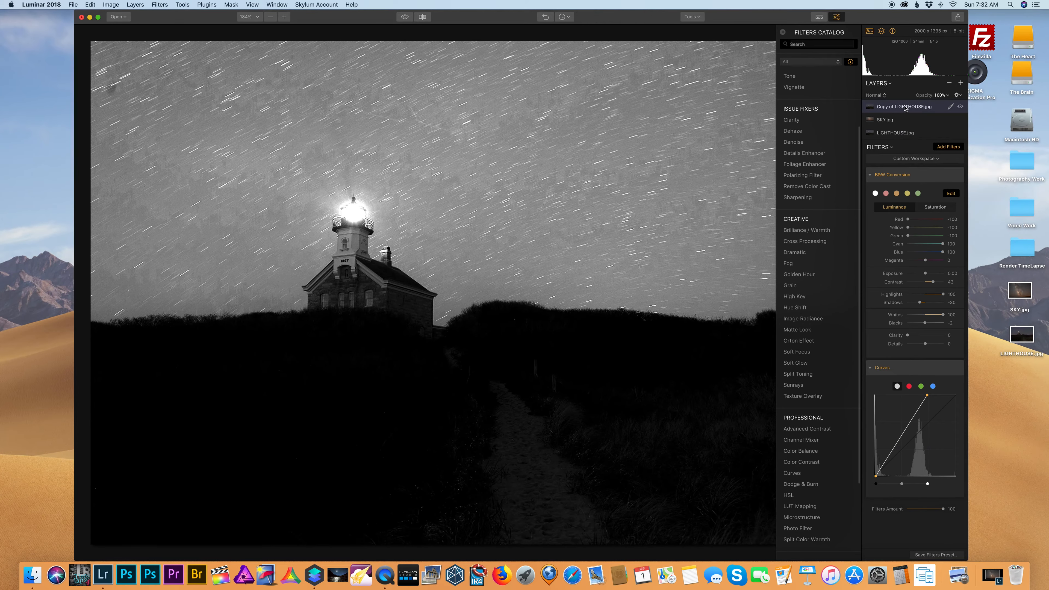
Add a luminosity mask to the copied lighthouse layer and invert that mask
left_click(951, 107)
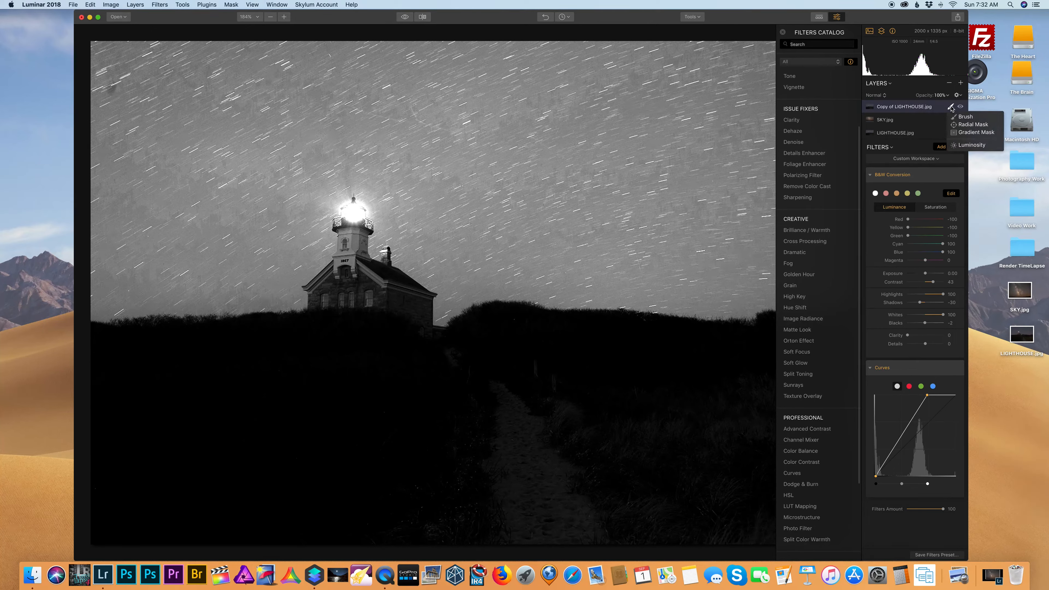
left_click(972, 145)
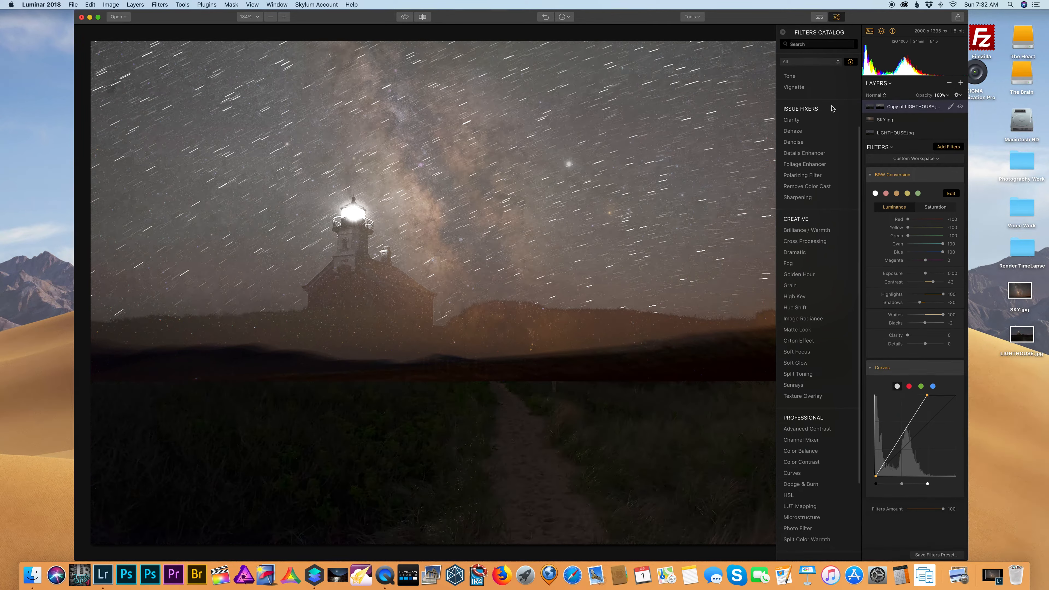
left_click(950, 107)
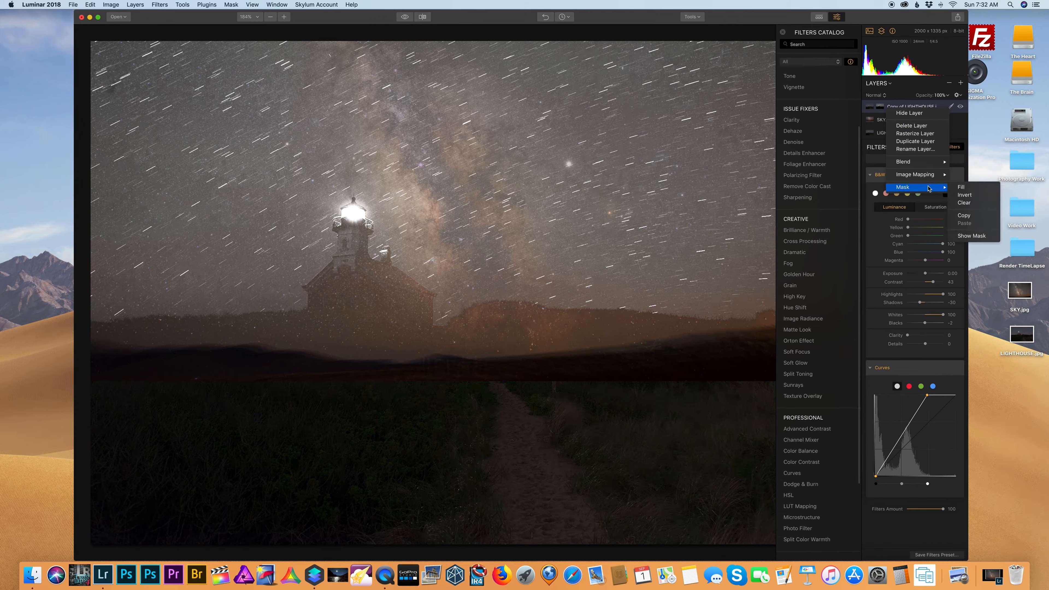
left_click(979, 200)
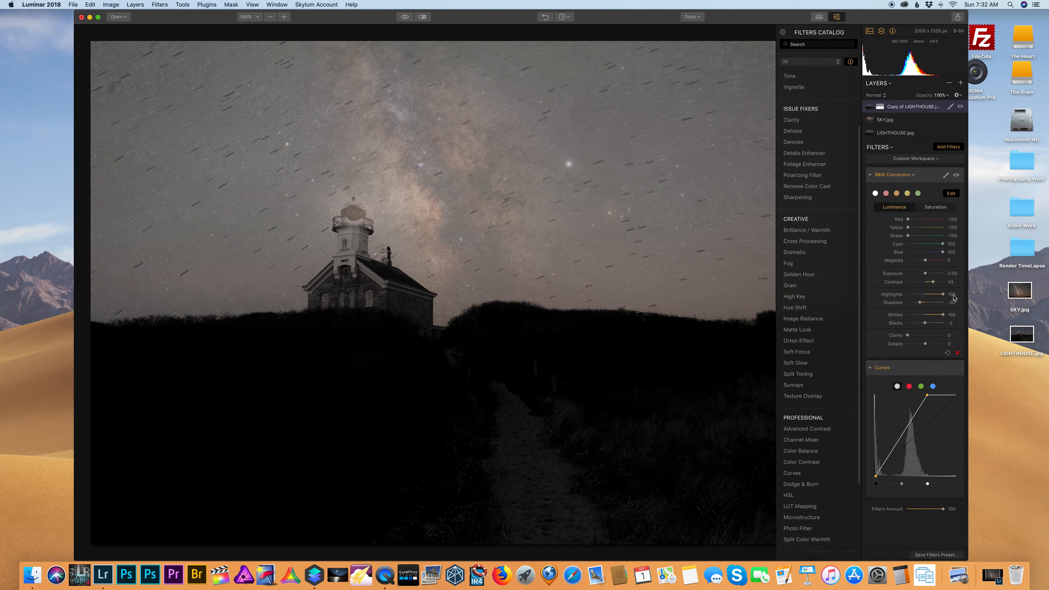
Remove the B&W Conversion and Curves filters from the copied lighthouse layer
left_click(958, 354)
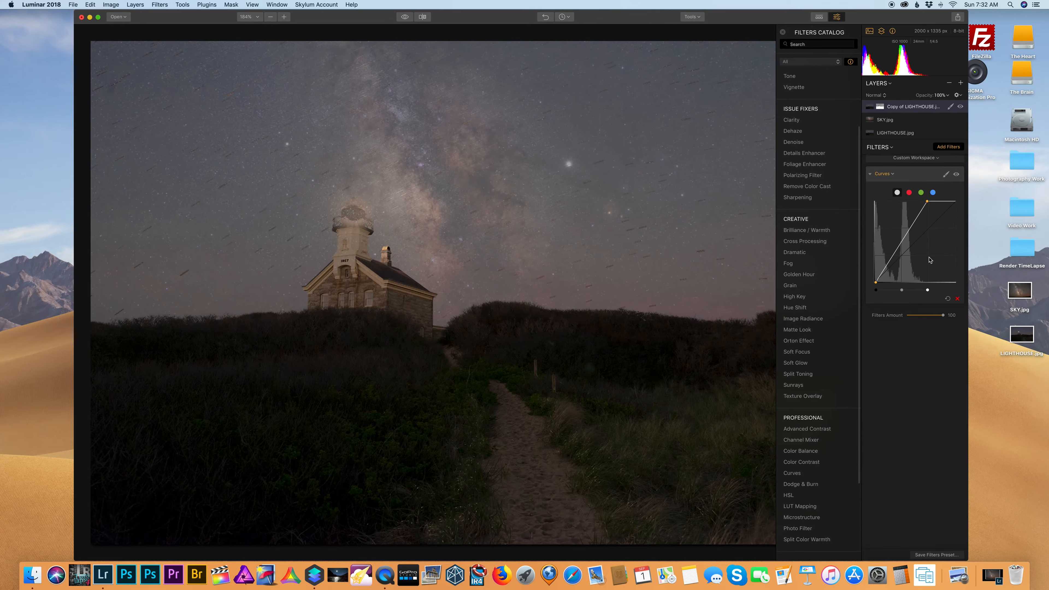
left_click(958, 300)
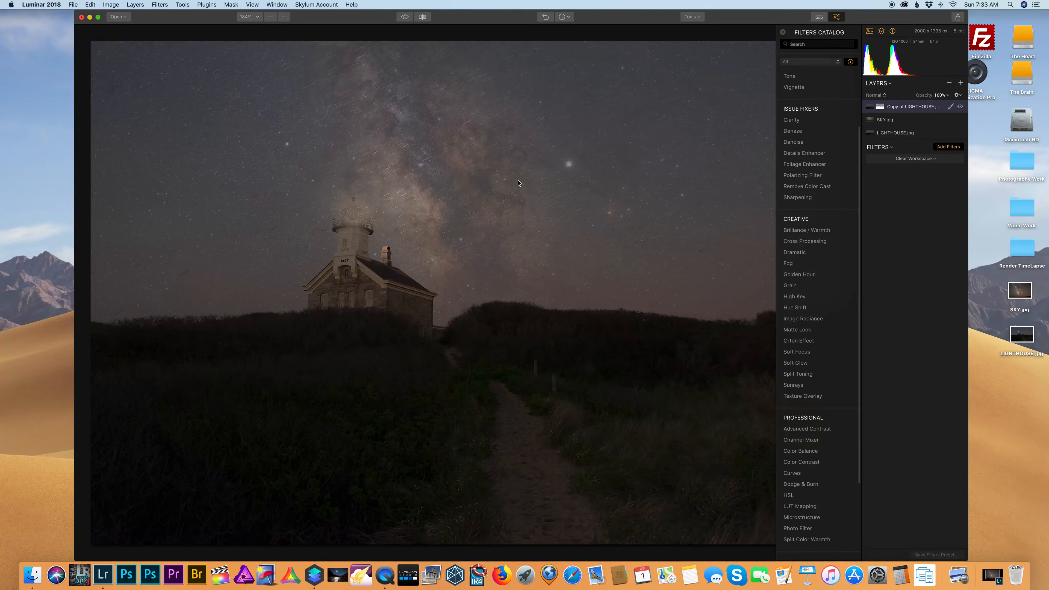
Erase the copied lighthouse layer's mask along the upper sky with a brush at size 100, softness 100% and opacity 100%
left_click(951, 107)
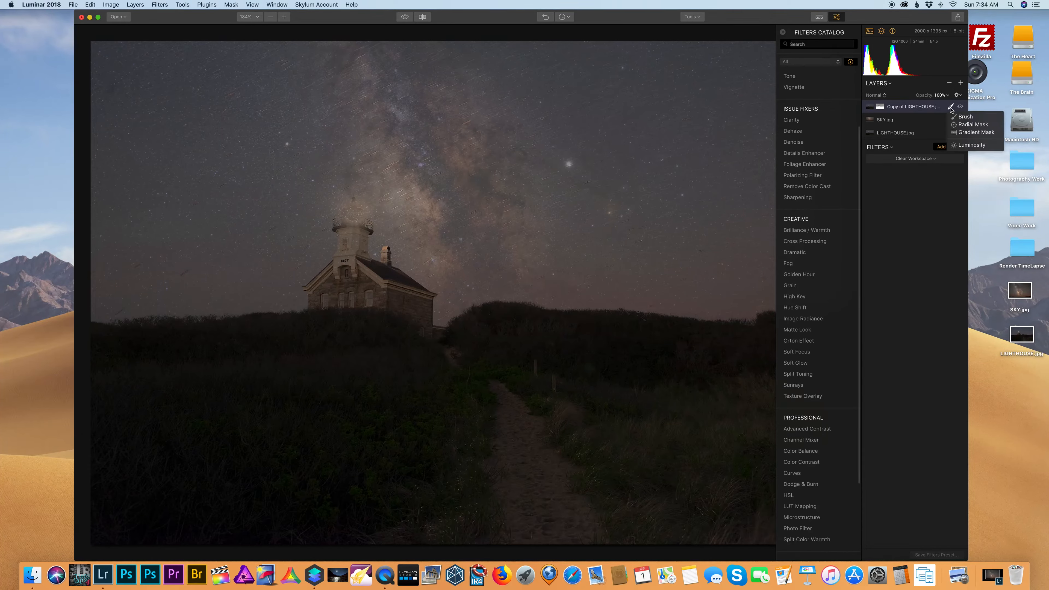
left_click(966, 117)
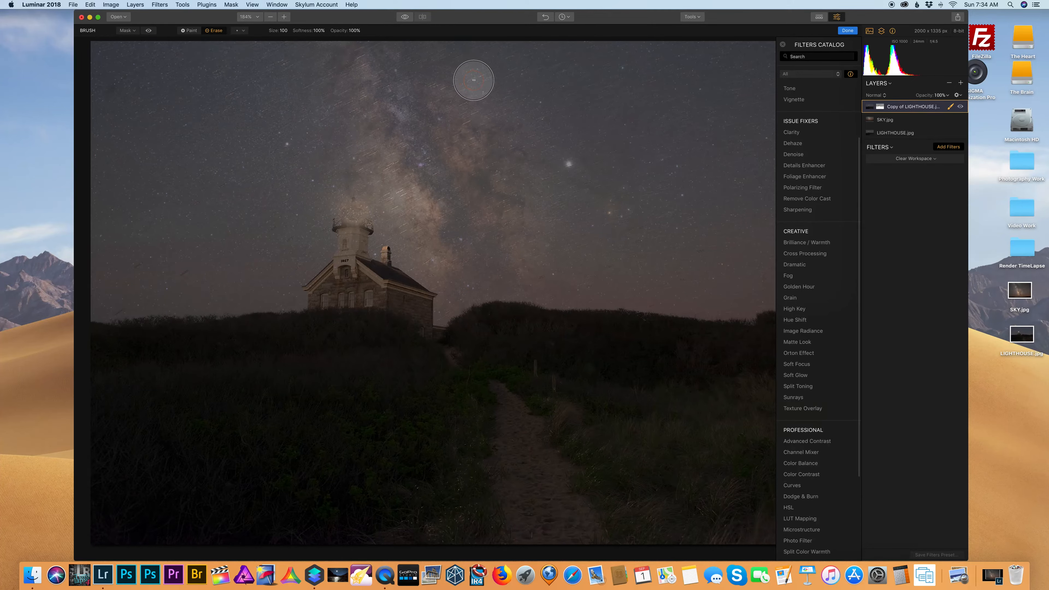
left_click_drag(166, 49, 728, 56)
Lower the eraser's opacity, enlarge the brush, and erase the mask over the sky on the lighthouse's right
left_click(354, 30)
left_click_drag(361, 40, 322, 45)
left_click(354, 31)
left_click(319, 30)
left_click(284, 31)
left_click_drag(278, 44, 286, 45)
mouse_move(537, 110)
left_mouse_down()
mouse_move(210, 108)
mouse_move(202, 120)
mouse_move(160, 109)
mouse_move(91, 227)
mouse_move(770, 209)
left_mouse_up()
Adjust the eraser's softness, set its size to 122, and erase the mask over the sky around the lighthouse tower
left_click(318, 31)
left_click(354, 32)
mouse_move(311, 41)
left_mouse_down()
mouse_move(298, 41)
mouse_move(336, 41)
left_mouse_up()
mouse_move(210, 259)
left_mouse_down()
mouse_move(134, 247)
mouse_move(538, 247)
left_mouse_up()
left_click(283, 31)
left_click_drag(283, 41, 277, 41)
left_click_drag(389, 180, 460, 228)
Set the eraser to softness 55% and opacity 21%, and erase the mask over the sky close to the building's right side
left_click(349, 31)
left_click(250, 17)
left_click(253, 72)
left_click(317, 31)
left_click_drag(310, 41, 321, 41)
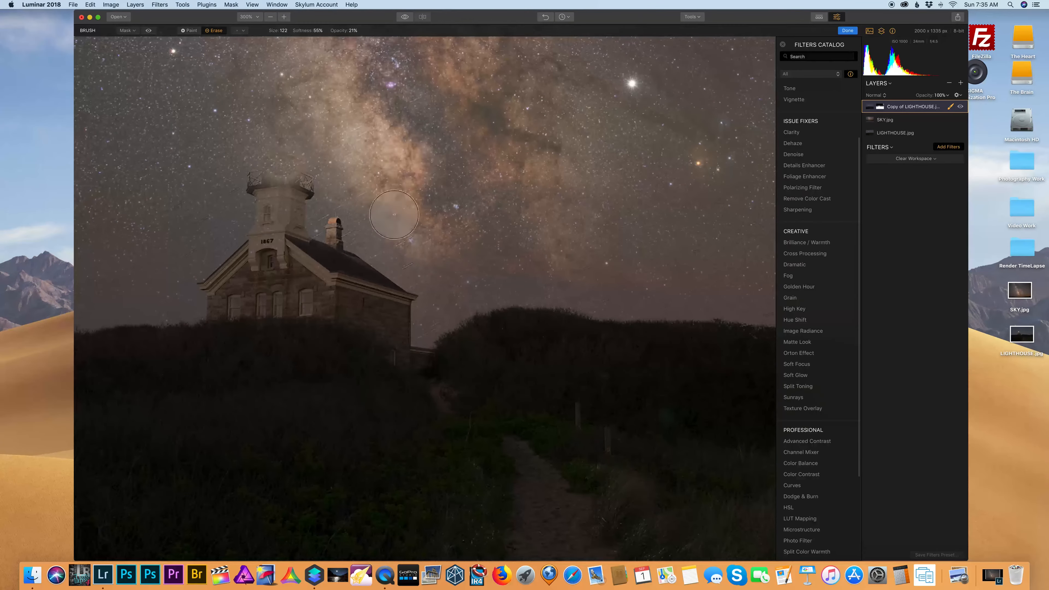
left_click_drag(394, 215, 410, 259)
Set the eraser size to 66 and erase the mask over the remaining sky above the hills right of the lighthouse
scroll(372, 206, "left", 5)
scroll(280, 159, "left", 8)
left_click(278, 30)
left_click_drag(288, 41, 276, 41)
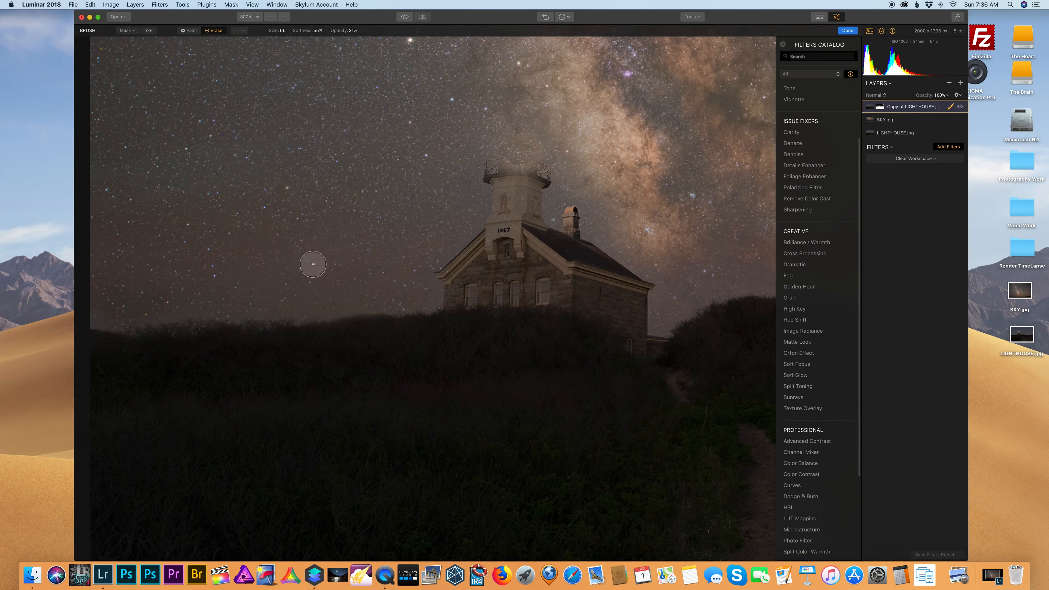
scroll(306, 262, "right", 5)
scroll(361, 209, "right", 5)
scroll(384, 331, "right", 4)
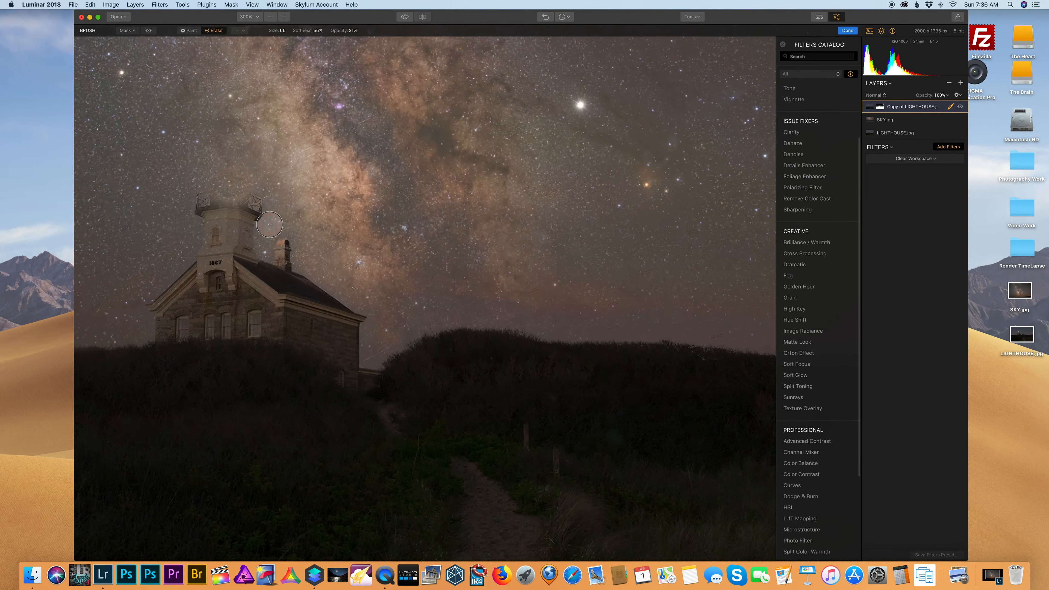
scroll(528, 293, "right", 10)
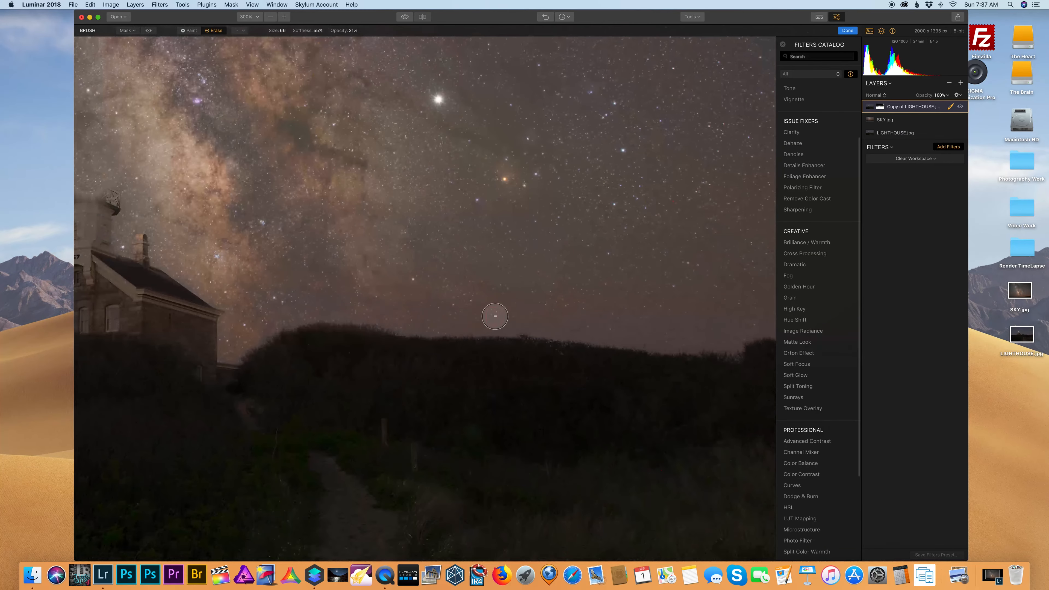
left_click_drag(624, 267, 624, 280)
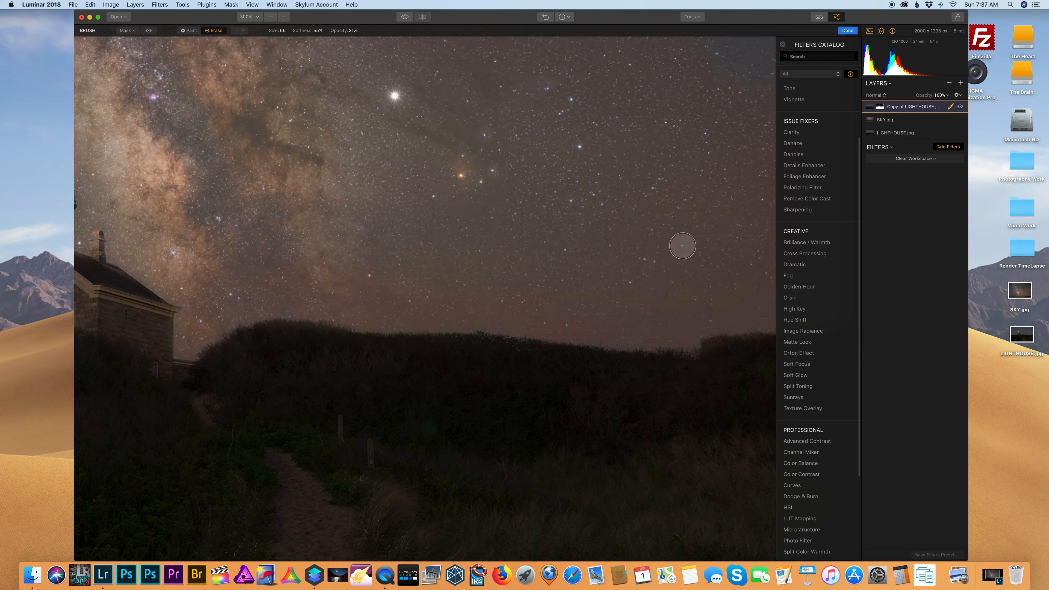
left_click_drag(261, 166, 604, 217)
scroll(544, 275, "right", 10)
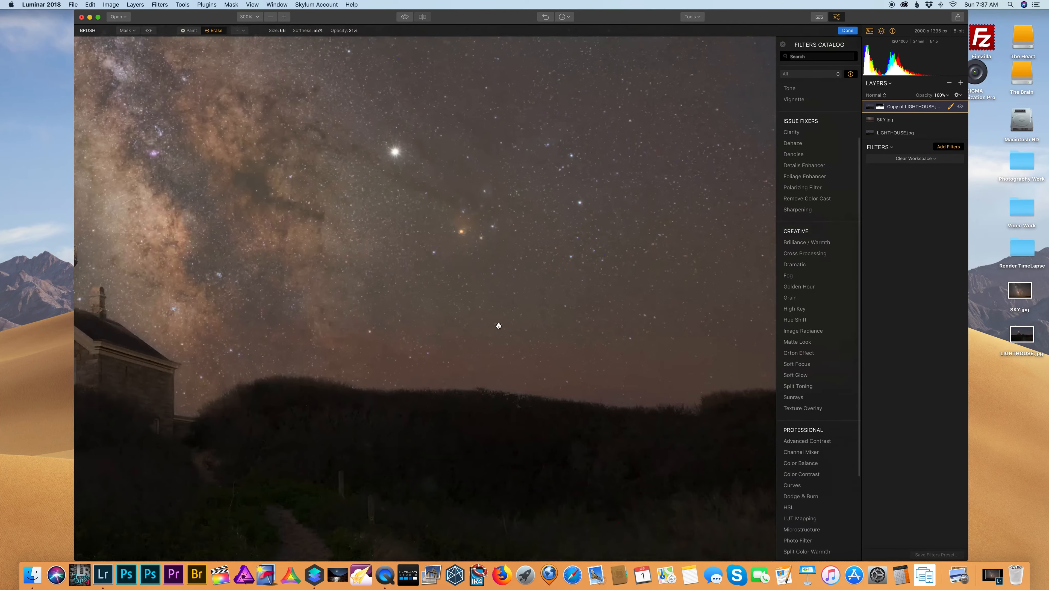
left_click_drag(276, 207, 521, 224)
Raise the eraser's opacity to 69% and erase the mask over the sky around the top of the lighthouse tower
key("super+=")
left_click_drag(405, 353, 494, 352)
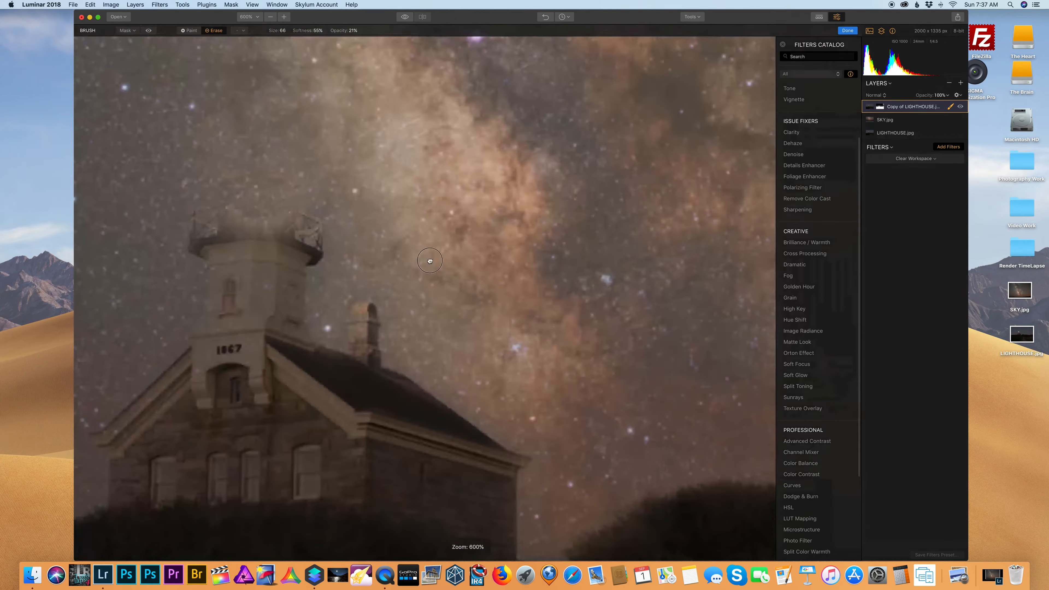
left_click(344, 30)
left_click_drag(334, 41, 351, 41)
left_click(277, 31)
left_click_drag(267, 41, 277, 41)
left_click_drag(94, 212, 435, 219)
Set the mask brush to size 62, softness 0% and opacity 100%
key("super+-")
key("super+-")
left_click(285, 30)
left_click_drag(286, 41, 278, 41)
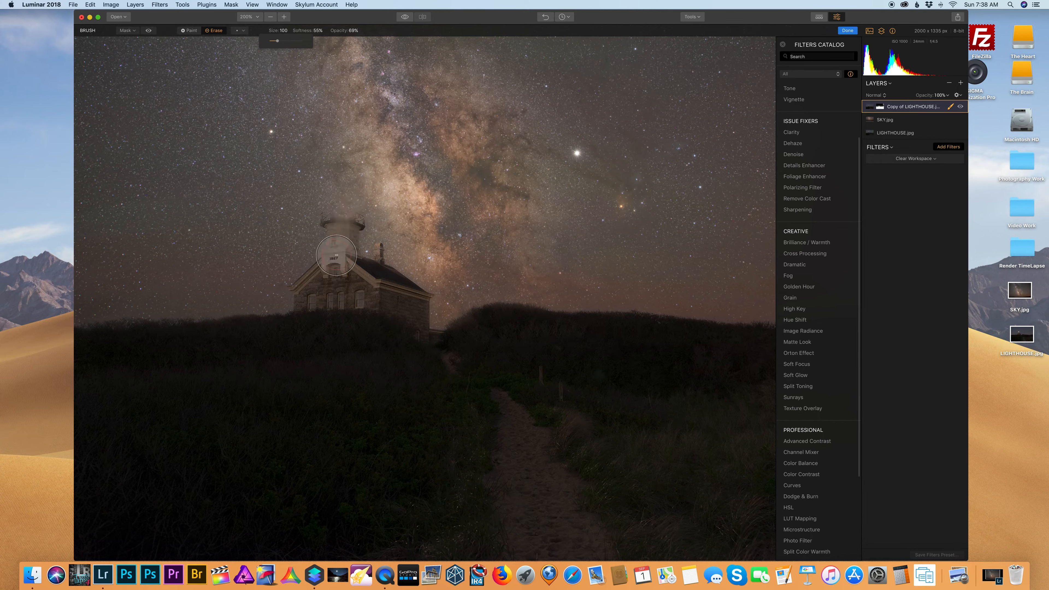
left_click(322, 31)
left_click(321, 31)
left_click_drag(320, 41, 288, 43)
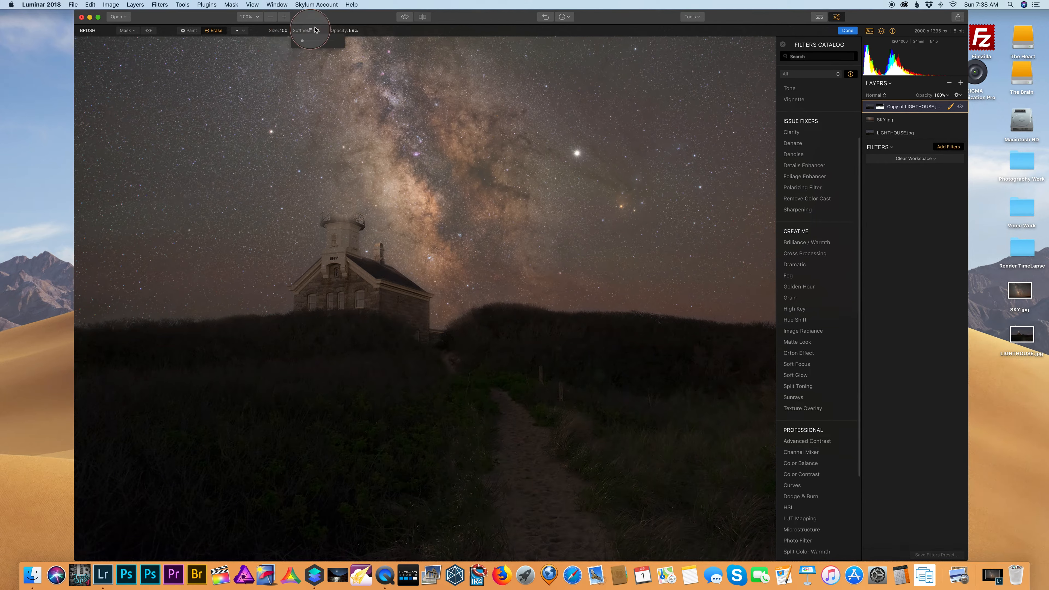
left_click(356, 30)
left_click(357, 31)
mouse_move(354, 41)
left_mouse_down()
mouse_move(422, 102)
mouse_move(369, 41)
left_mouse_up()
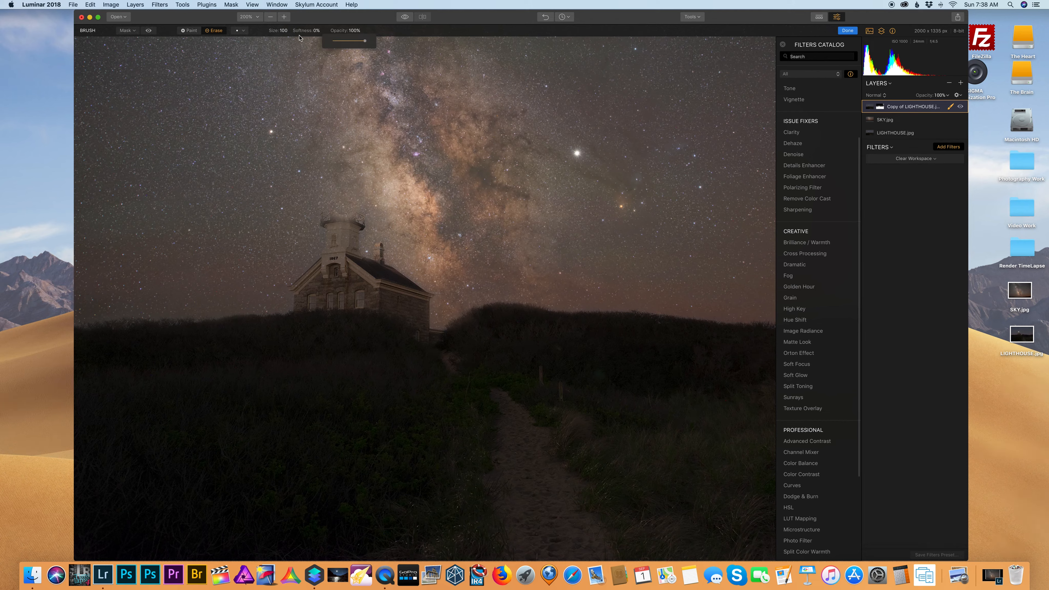
left_click(285, 32)
left_click_drag(286, 41, 282, 41)
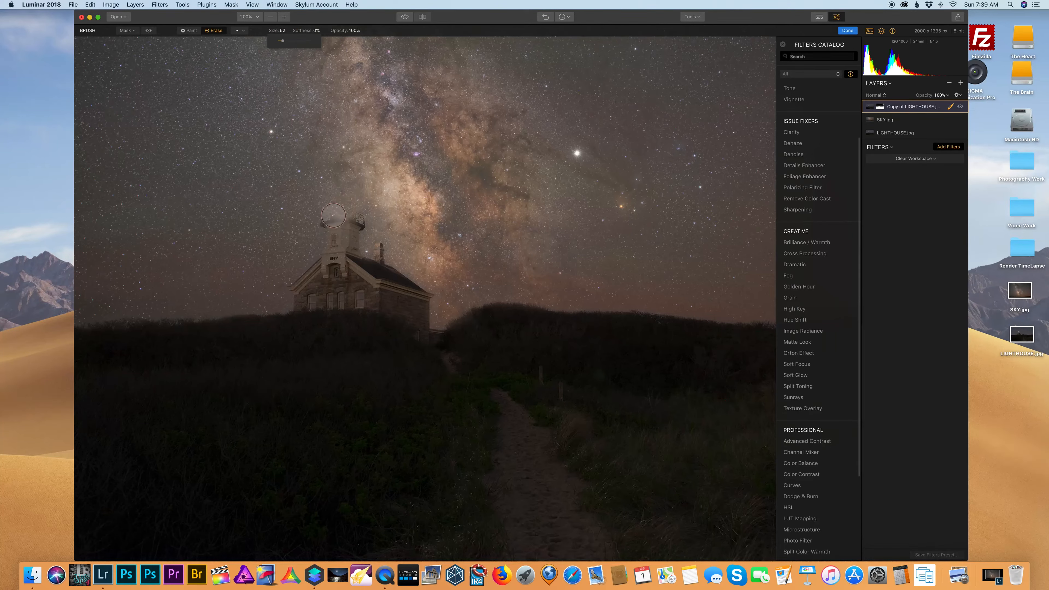
Switch the mask brush to painting at size 24 and paint back the lighthouse's chimney, roof and right wall
scroll(339, 268, "up", 5)
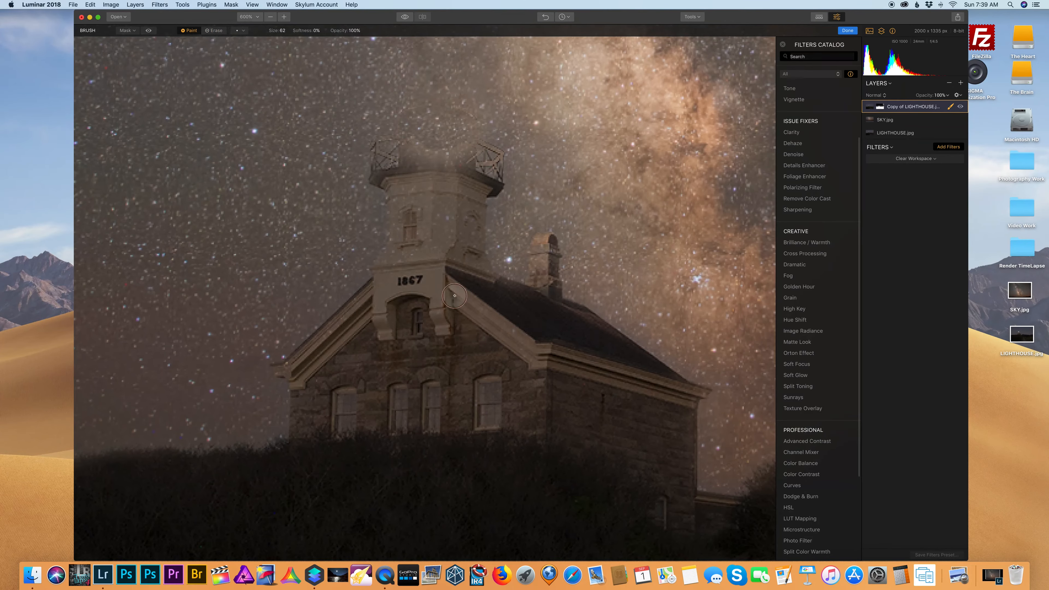
left_click(283, 31)
left_click_drag(286, 43, 283, 44)
left_click_drag(283, 373, 292, 378)
left_click_drag(469, 296, 397, 383)
mouse_move(478, 327)
left_mouse_down()
mouse_move(469, 358)
mouse_move(479, 334)
left_mouse_up()
left_click_drag(507, 394, 428, 371)
left_click_drag(612, 526, 493, 473)
left_click_drag(506, 432, 502, 486)
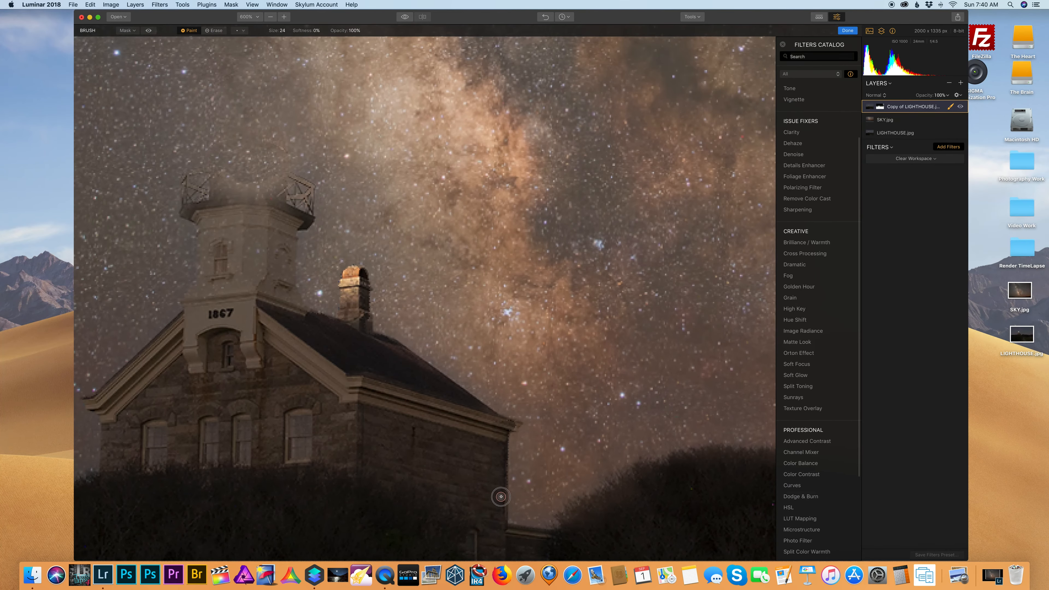
Paint the rest of the building and the tower back into the mask, adjusting the brush size to fit the details
left_click_drag(265, 232, 393, 350)
left_click(283, 31)
left_click_drag(285, 43, 291, 44)
mouse_move(352, 381)
left_mouse_down()
mouse_move(360, 318)
mouse_move(395, 308)
left_mouse_up()
left_click(277, 30)
left_click_drag(287, 43, 282, 43)
mouse_move(325, 414)
left_mouse_down()
mouse_move(333, 388)
mouse_move(314, 327)
left_mouse_up()
key("bracketleft")
key("bracketleft")
mouse_move(420, 295)
left_mouse_down()
mouse_move(417, 317)
mouse_move(434, 323)
left_mouse_up()
mouse_move(311, 327)
left_mouse_down()
mouse_move(324, 291)
mouse_move(337, 313)
left_mouse_up()
left_click_drag(319, 294, 423, 296)
Set the paint brush to size 154, softness 100% and opacity 22%, and paint the lantern's glow back into the mask
left_click(271, 17)
key("bracketright")
key("bracketright")
key("bracketright")
key("bracketright")
left_click(316, 31)
left_click_drag(314, 42, 359, 43)
left_click(354, 31)
left_click_drag(424, 284, 344, 303)
left_click_drag(252, 132, 279, 149)
left_click(369, 321)
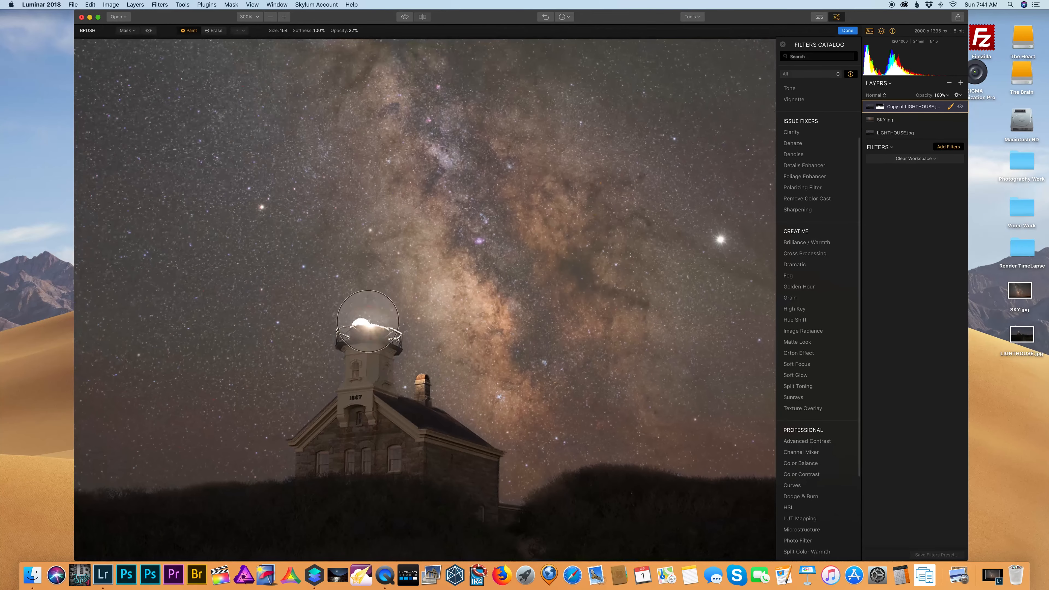
Raise the brush opacity, lower its softness and size, and paint the lantern room and railing fully back into the mask
left_click(284, 17)
left_click(284, 17)
left_click_drag(95, 377, 351, 352)
left_click_drag(354, 31, 382, 41)
left_click_drag(320, 30, 285, 41)
left_click_drag(357, 359, 338, 351)
key("bracketleft")
key("bracketleft")
key("bracketleft")
key("bracketleft")
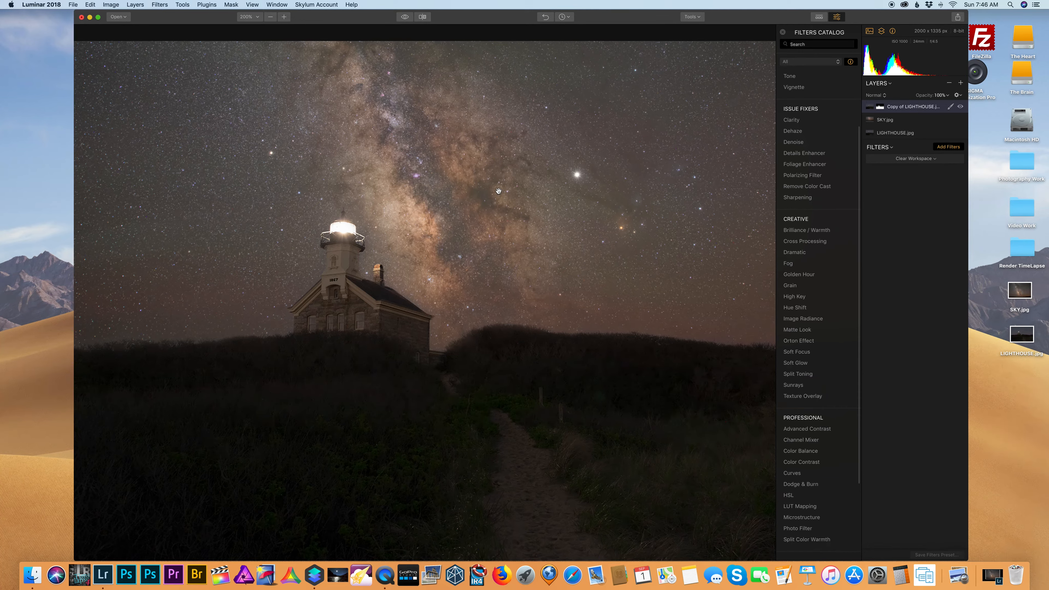
Duplicate the masked lighthouse layer and SKY.jpg, placing the sky copy between the two lighthouse copies
right_click(911, 108)
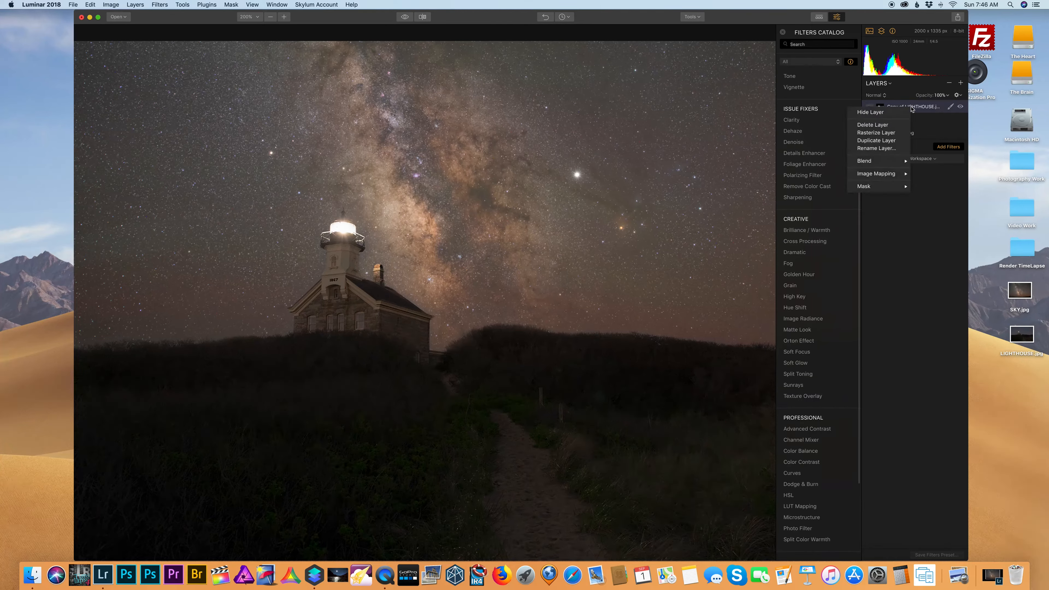
left_click(897, 141)
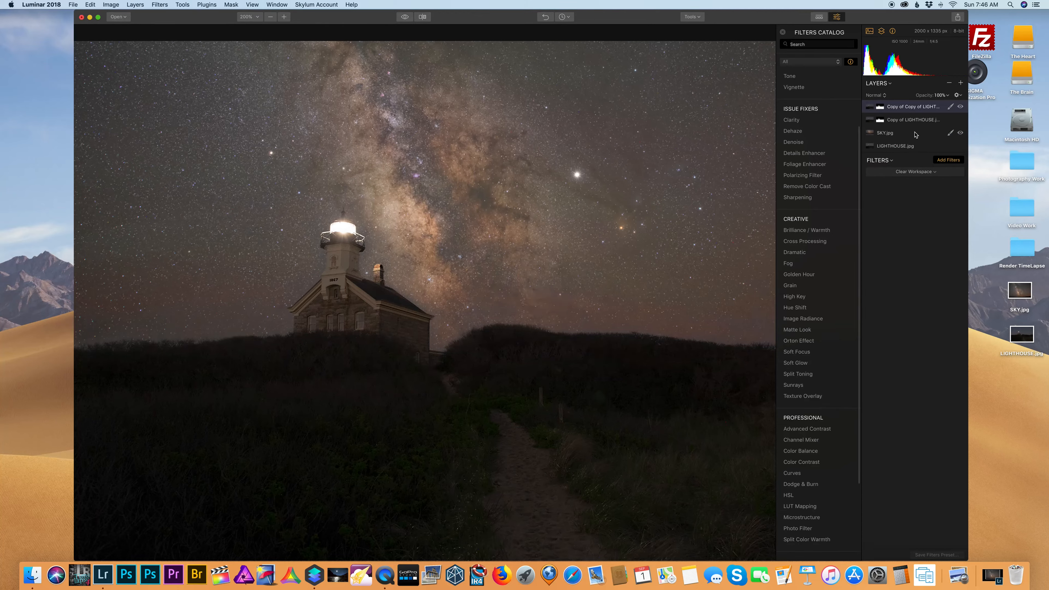
left_click(916, 134)
right_click(914, 133)
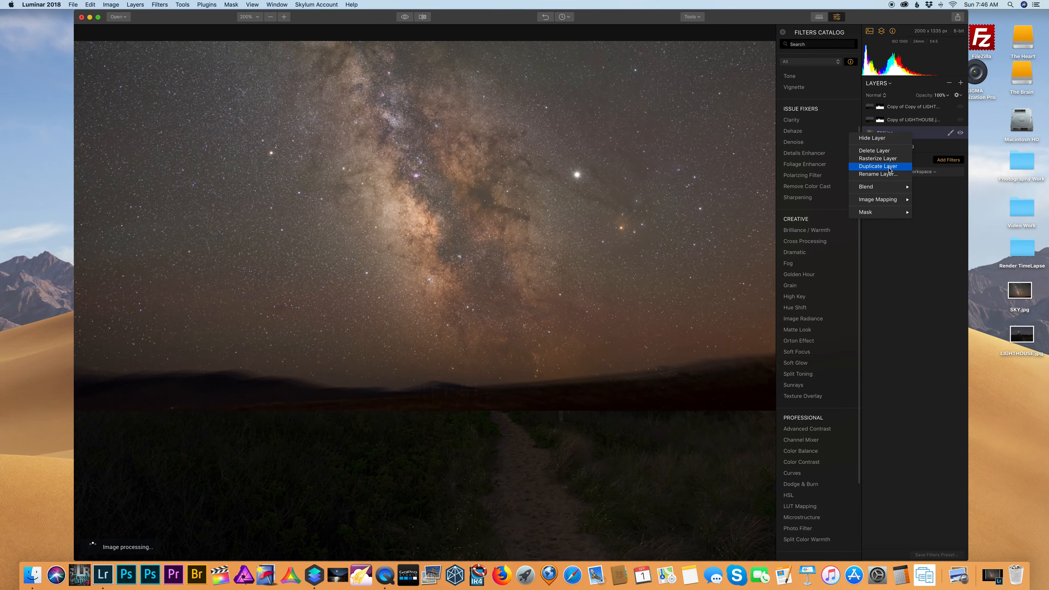
left_click(889, 166)
left_click_drag(891, 124, 892, 112)
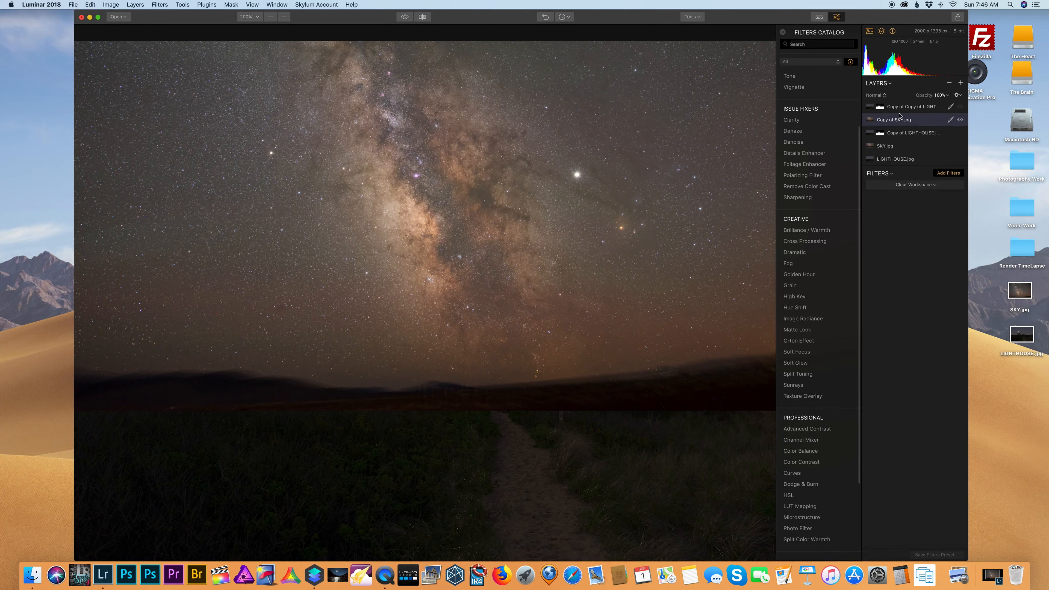
Hide the lower lighthouse copy and the original SKY.jpg layer, and select the topmost lighthouse copy
left_click(961, 135)
left_click(960, 146)
left_click(919, 108)
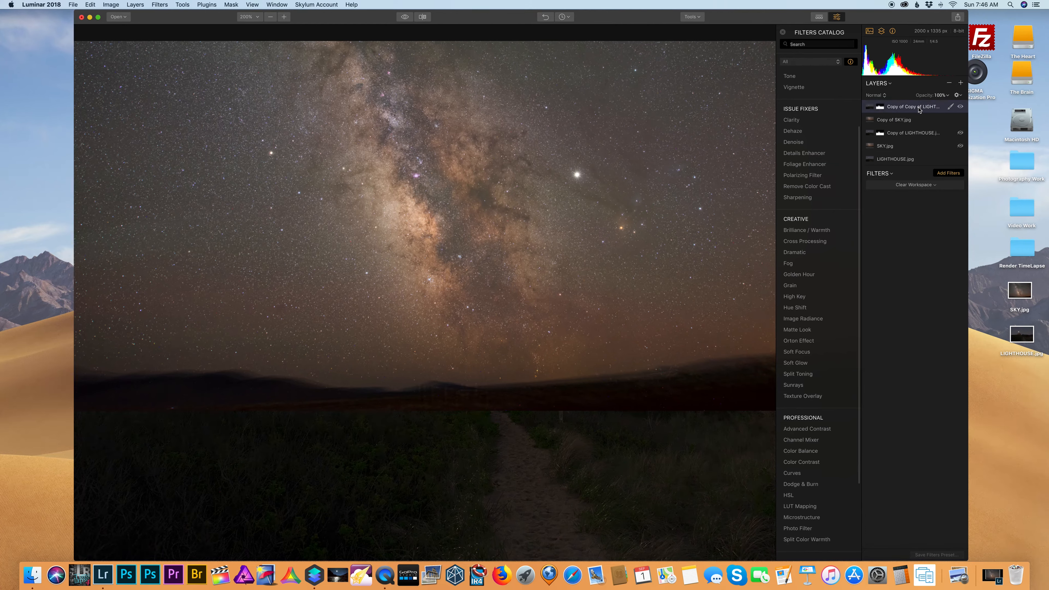
right_click(903, 108)
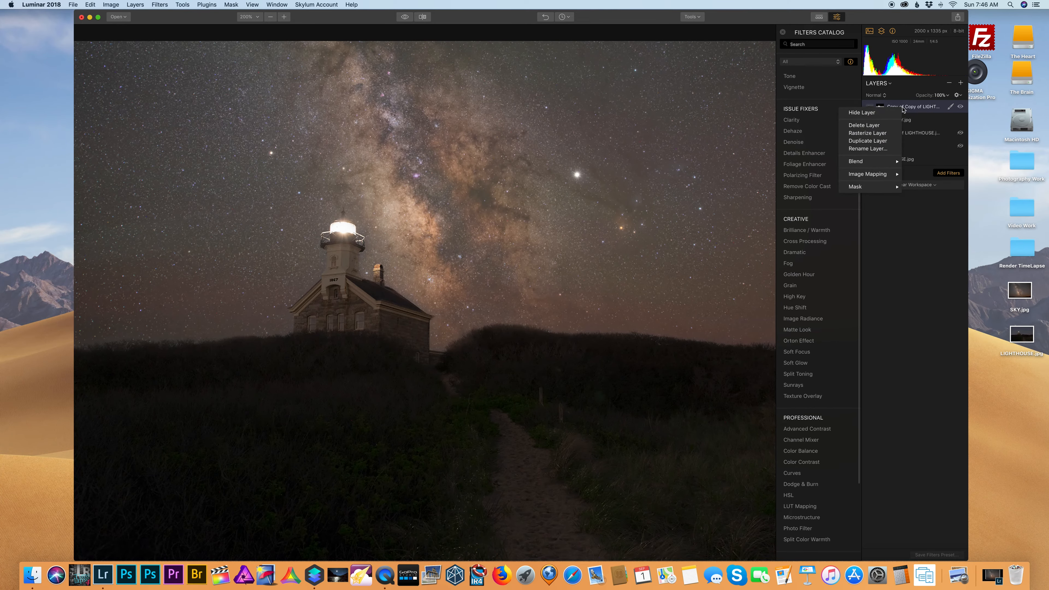
left_click(882, 136)
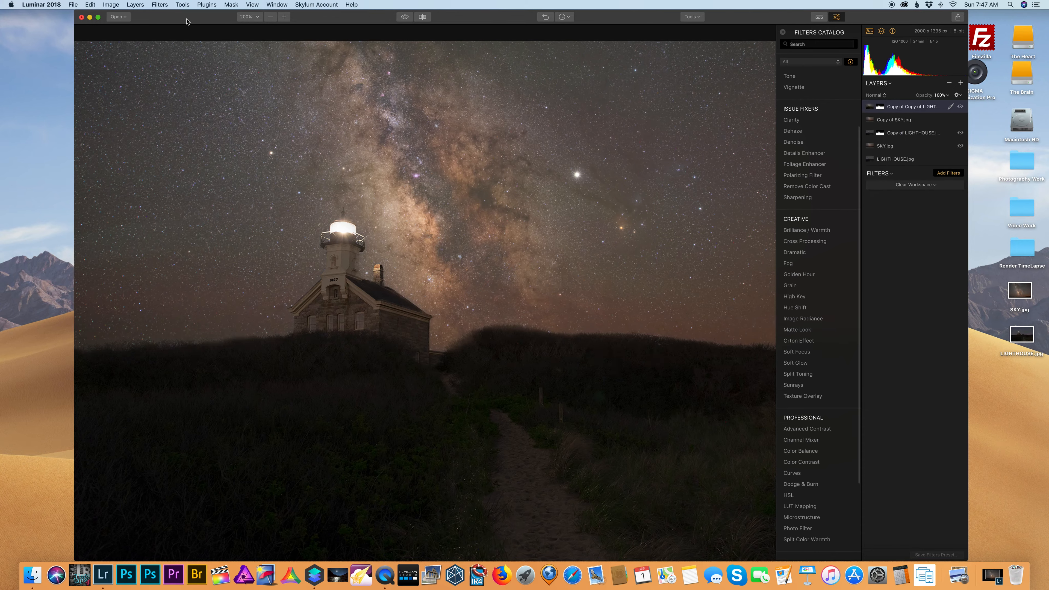
Try adding the Sunrays filter to the masked lighthouse copy with its sun center on the lantern
scroll(796, 445, "up", 3)
mouse_move(796, 445)
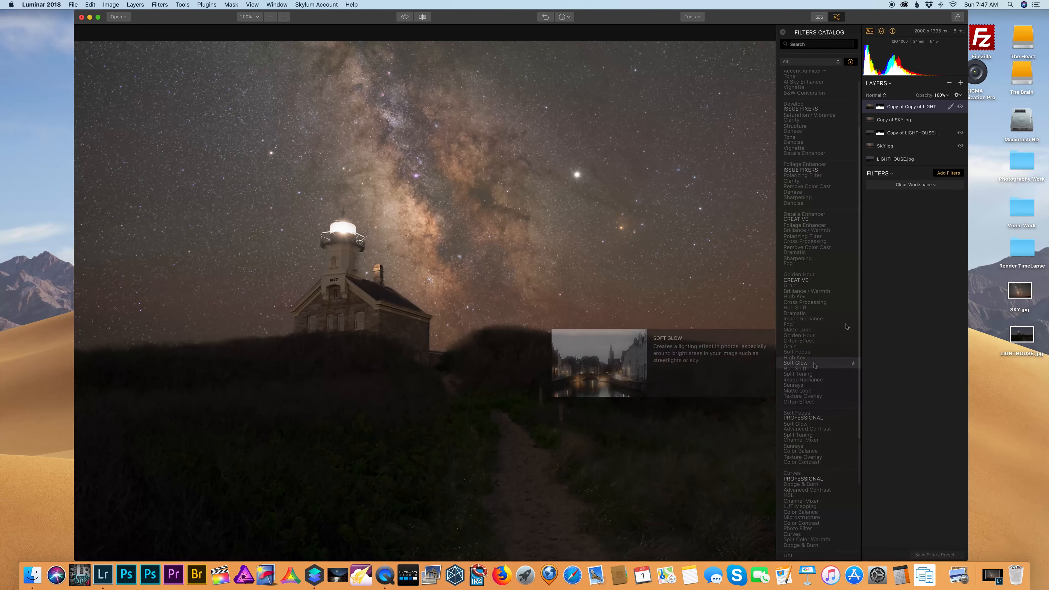
left_click(798, 447)
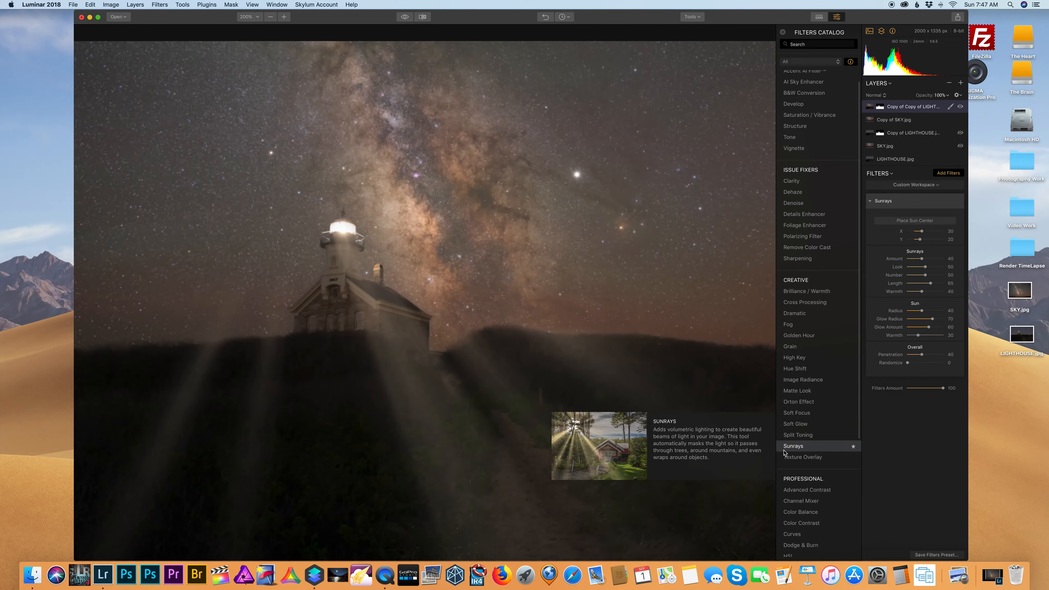
left_click(913, 222)
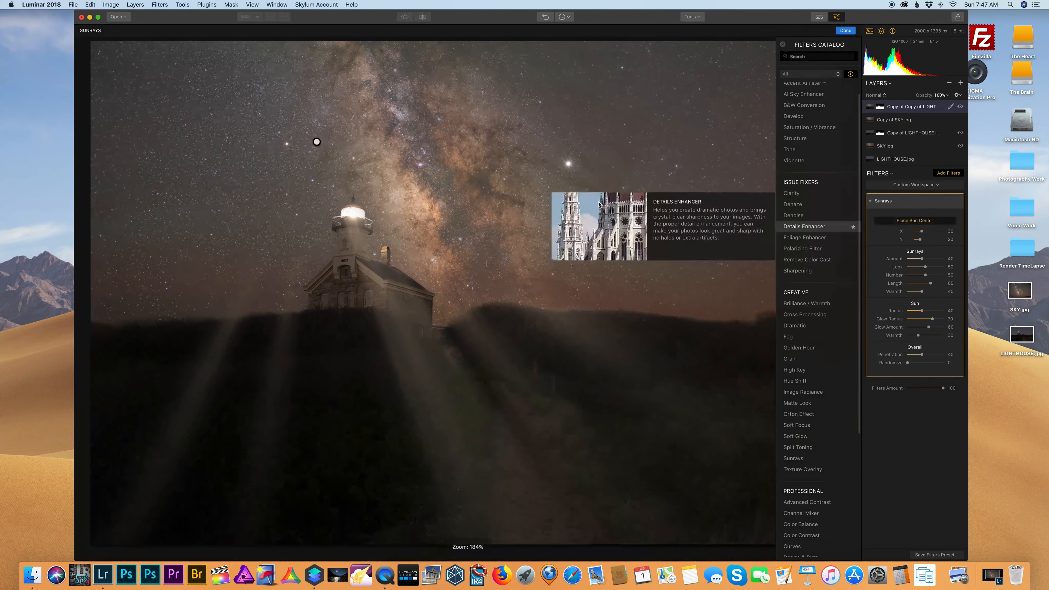
left_click_drag(329, 192, 352, 209)
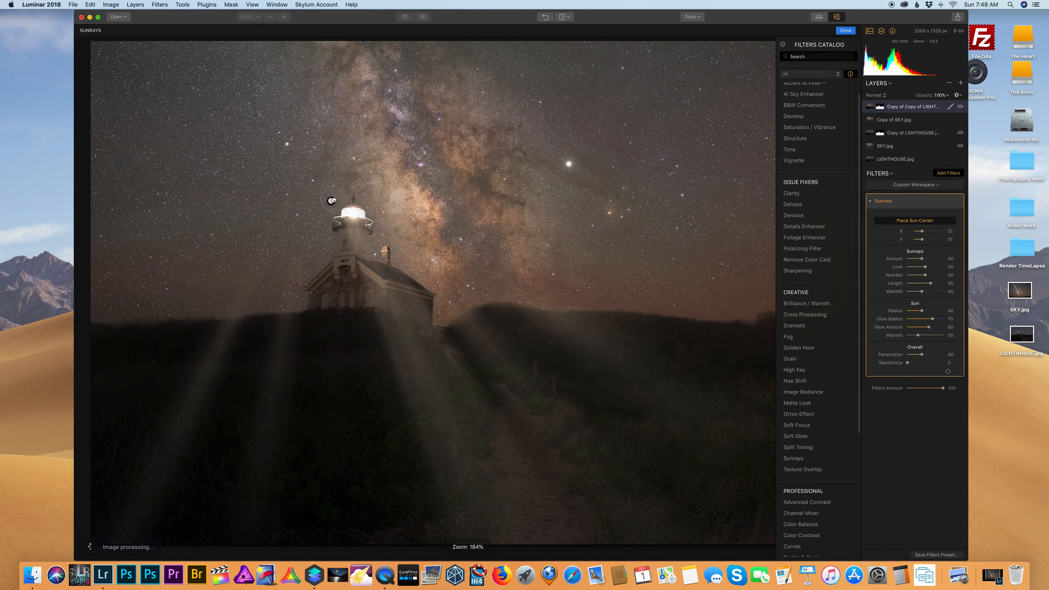
left_click(846, 31)
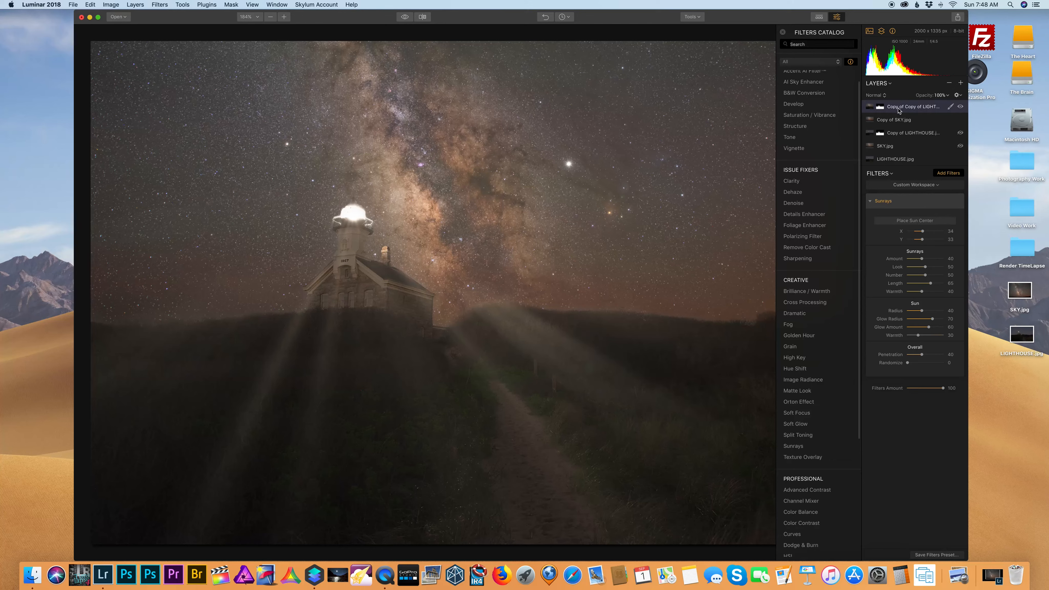
Undo the Sunrays filter and its sun center placement on the masked lighthouse copy
left_click(90, 4)
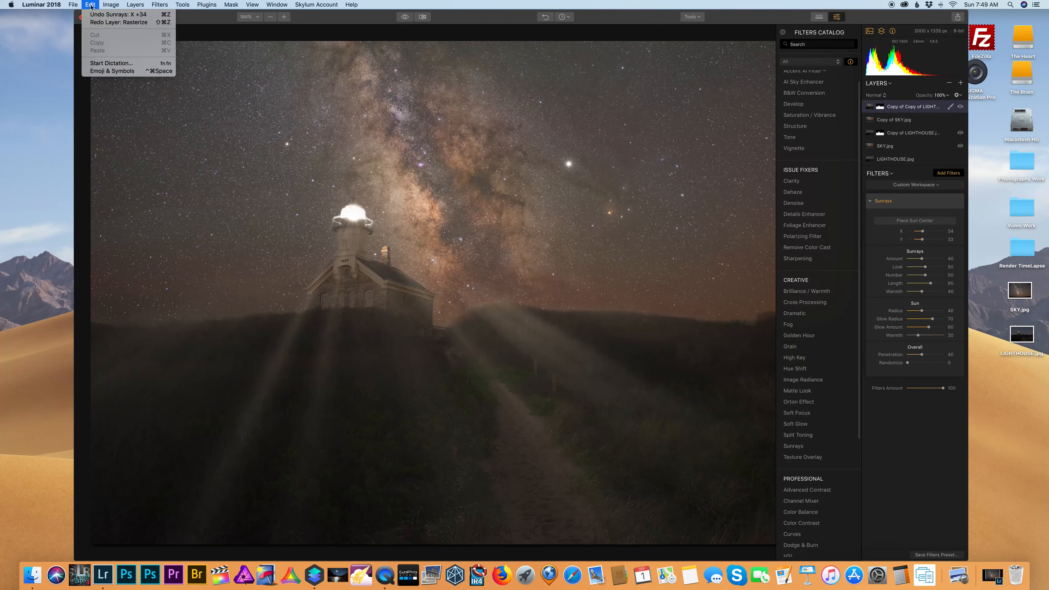
left_click(95, 15)
left_click(90, 5)
left_click(94, 14)
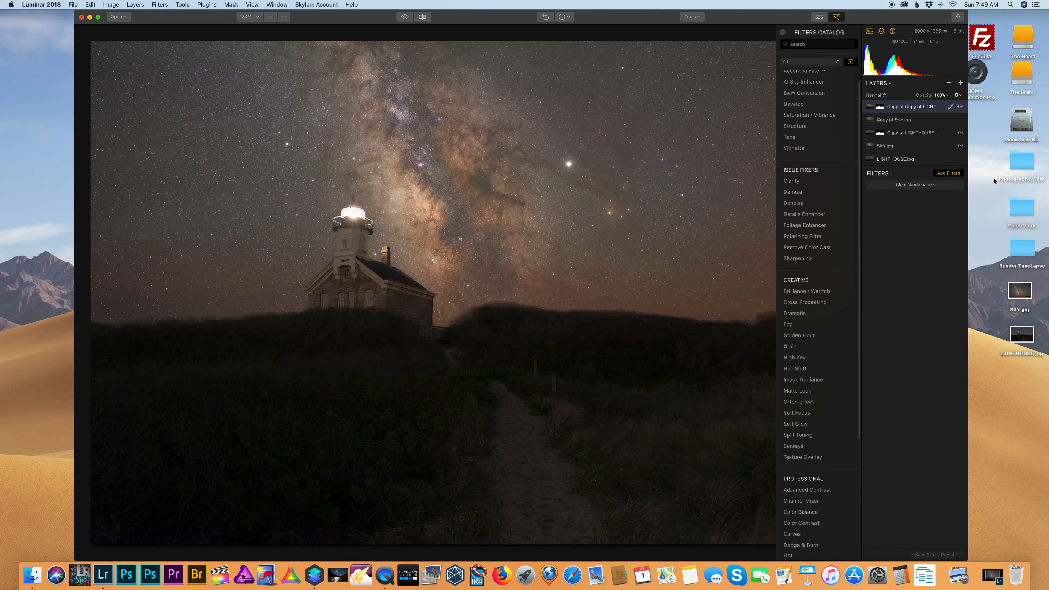
Rasterize the topmost lighthouse copy and add a Sunrays filter to it, with the sun center on the lantern
right_click(901, 108)
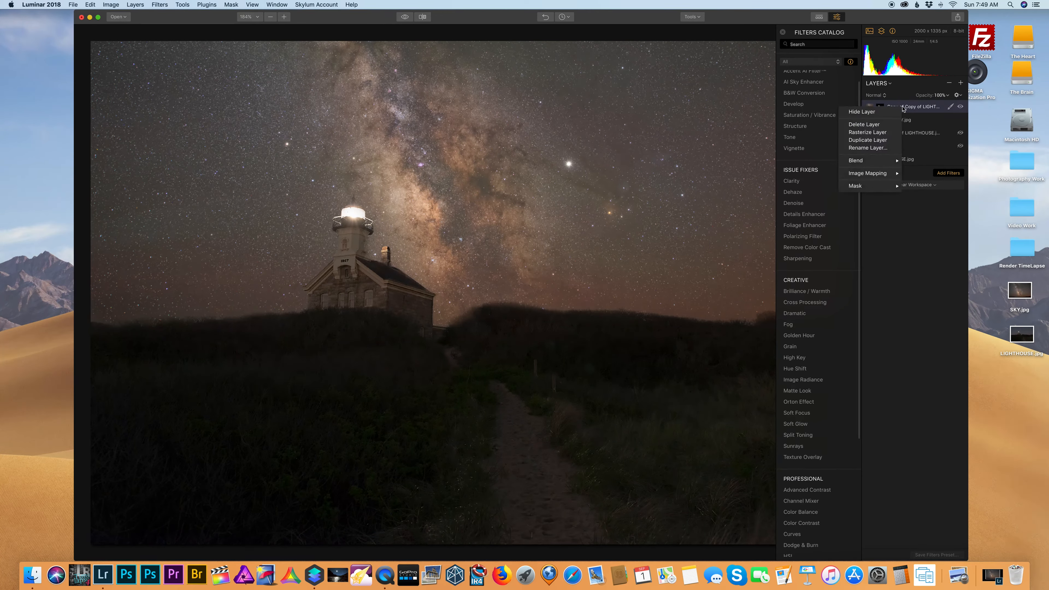
left_click(872, 132)
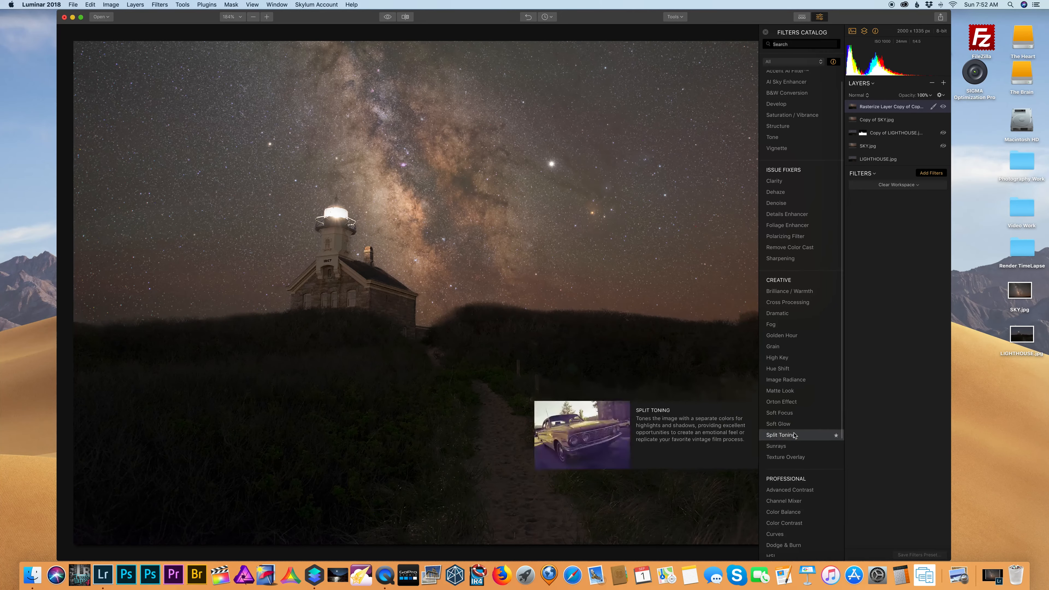
left_click(795, 446)
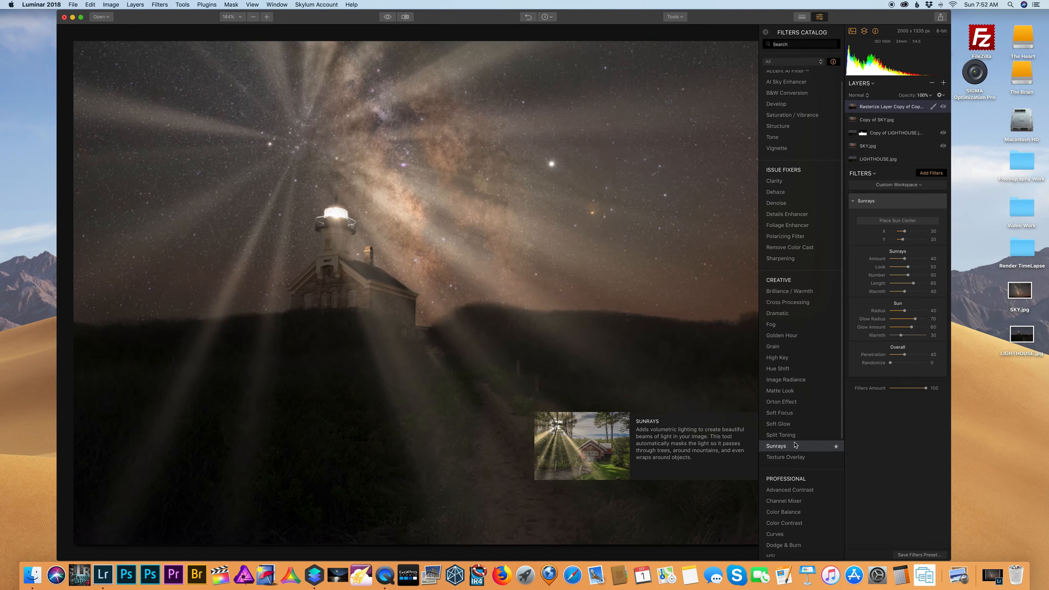
left_click(889, 222)
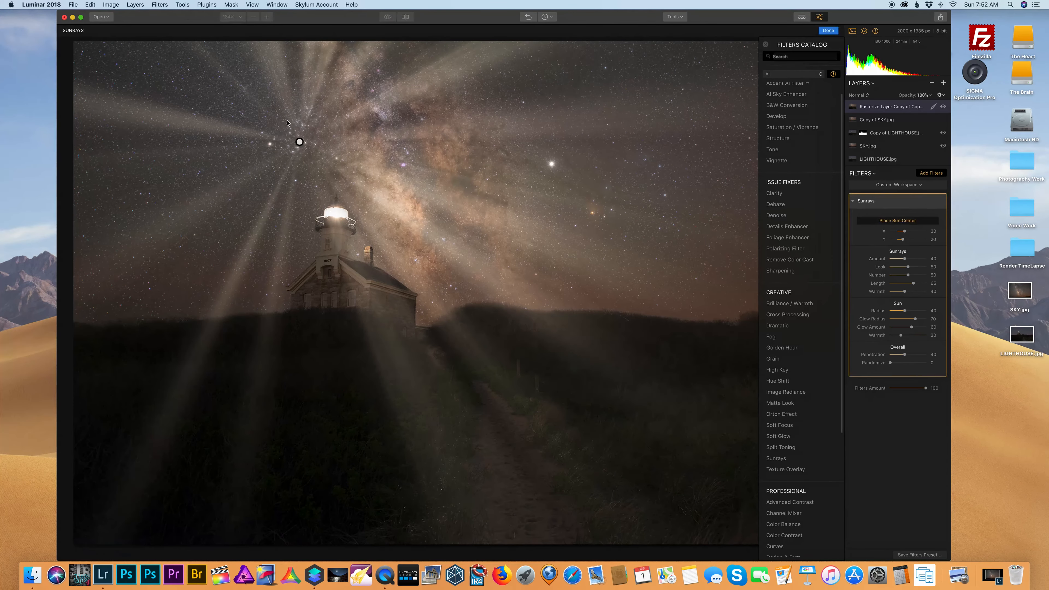
left_click_drag(289, 157, 334, 213)
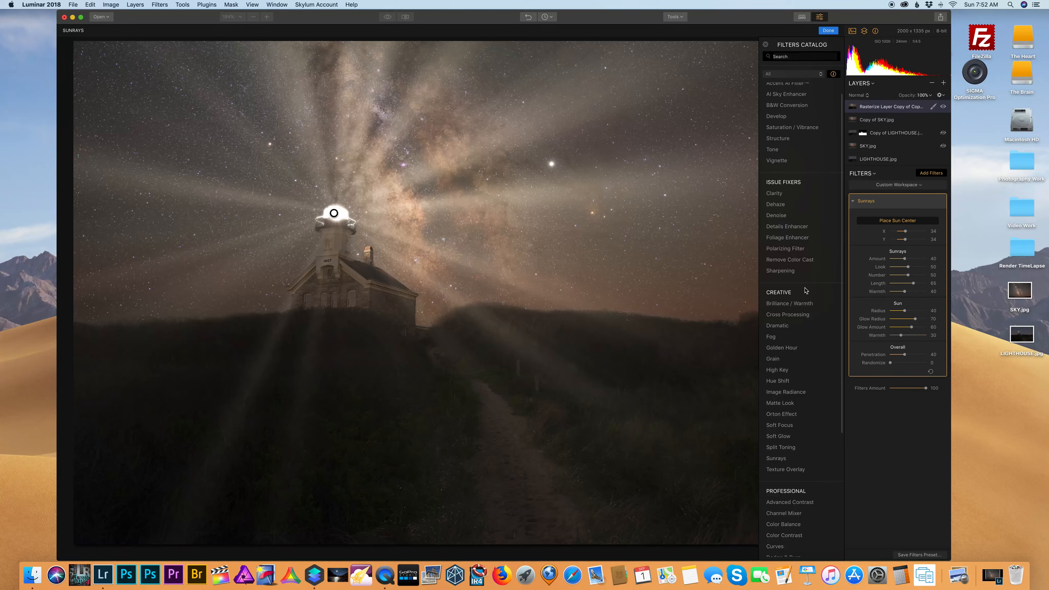
Set the Sunrays Penetration to 10, Amount to 20, Look to 25 and Number to 31
left_click_drag(905, 355, 893, 356)
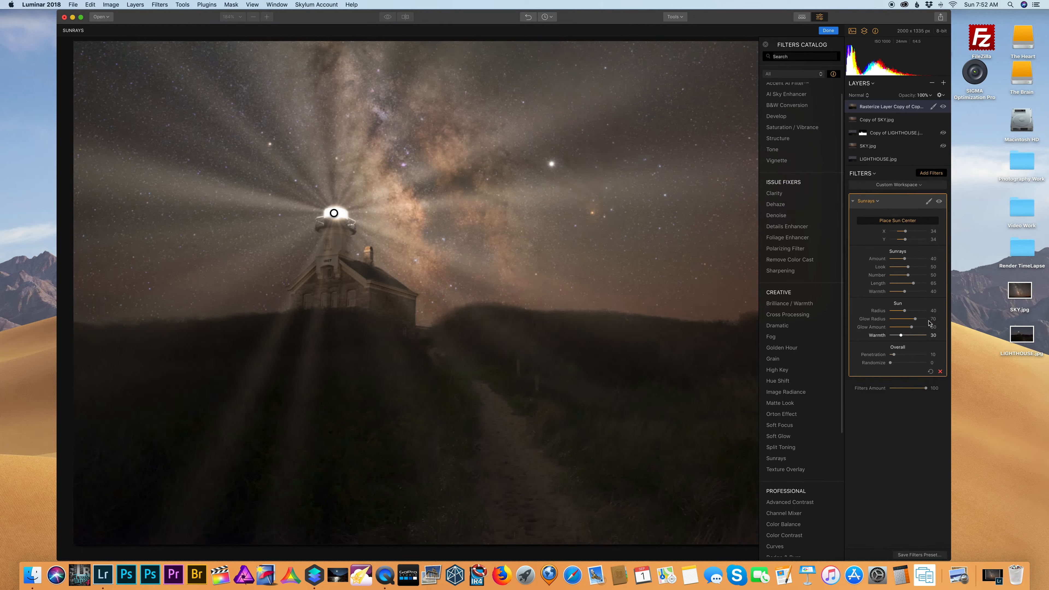
left_click_drag(901, 262, 897, 261)
left_click(899, 268)
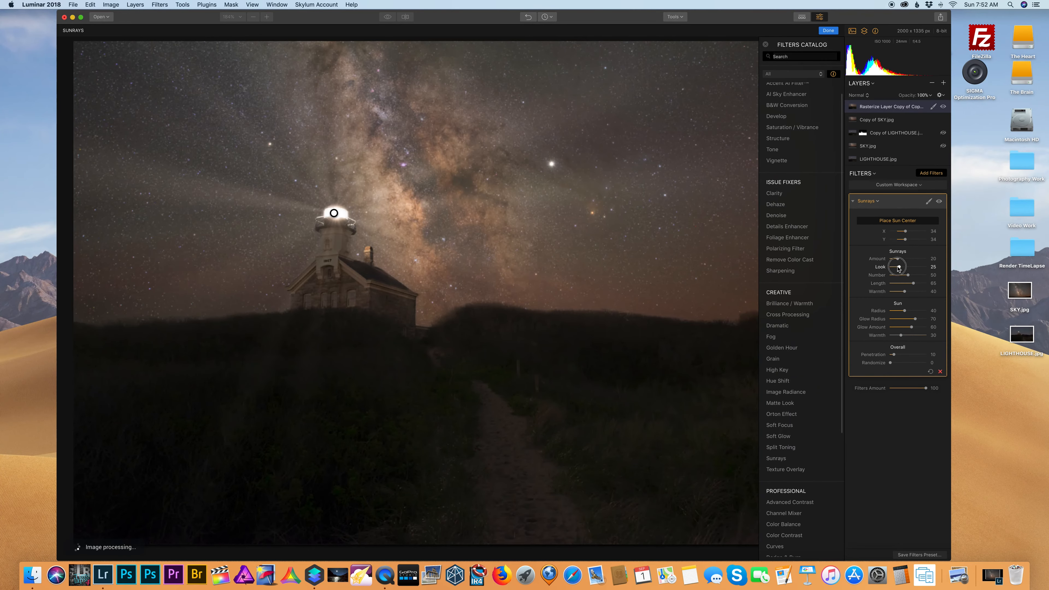
left_click(904, 275)
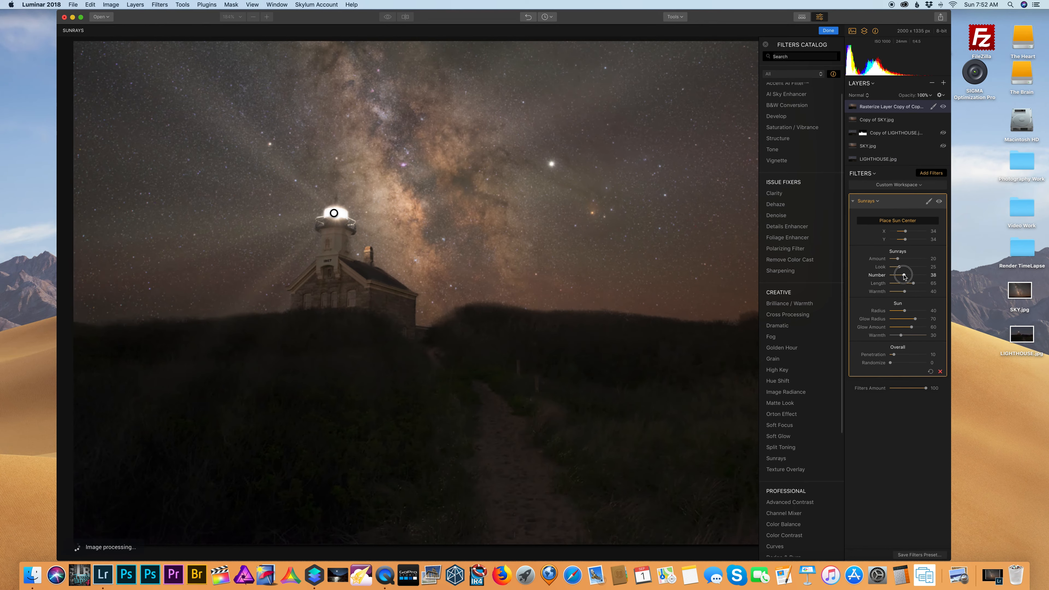
left_click(901, 275)
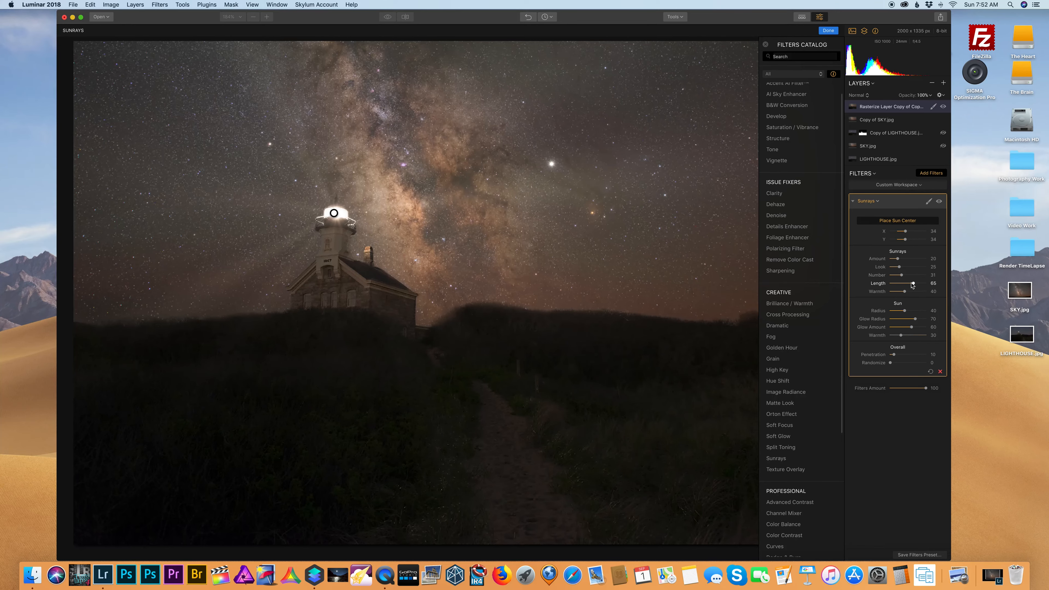
Set the Sunrays Length to 33, ray Warmth to 31, Glow Radius to 43, Glow Amount to 54 and Randomize to 20
left_click(904, 284)
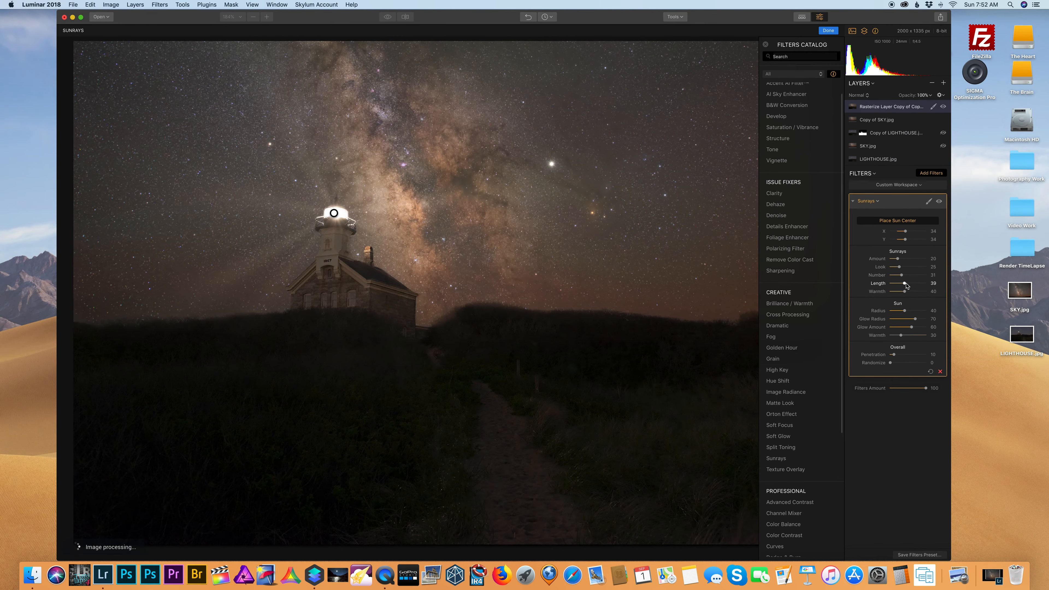
left_click_drag(903, 286, 905, 286)
left_click_drag(905, 292, 901, 292)
left_click(903, 319)
left_click_drag(911, 327, 909, 327)
left_click_drag(892, 364, 896, 363)
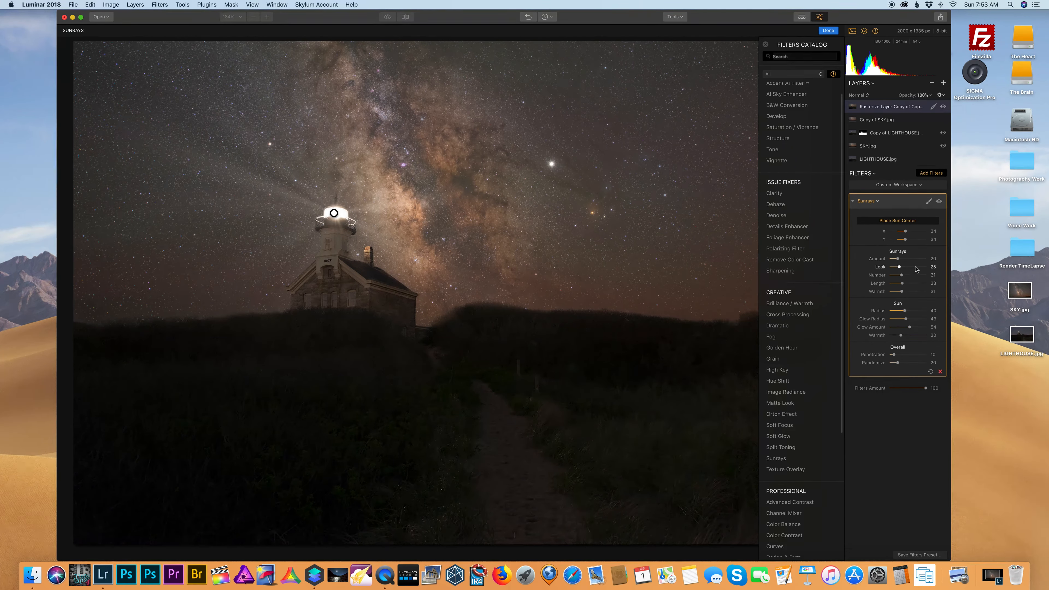
Raise the Sunrays Penetration to 17 and Amount to 29, and finish placing the sun center
left_click(895, 355)
left_click_drag(897, 356, 897, 357)
left_click(901, 260)
left_click_drag(901, 261, 905, 260)
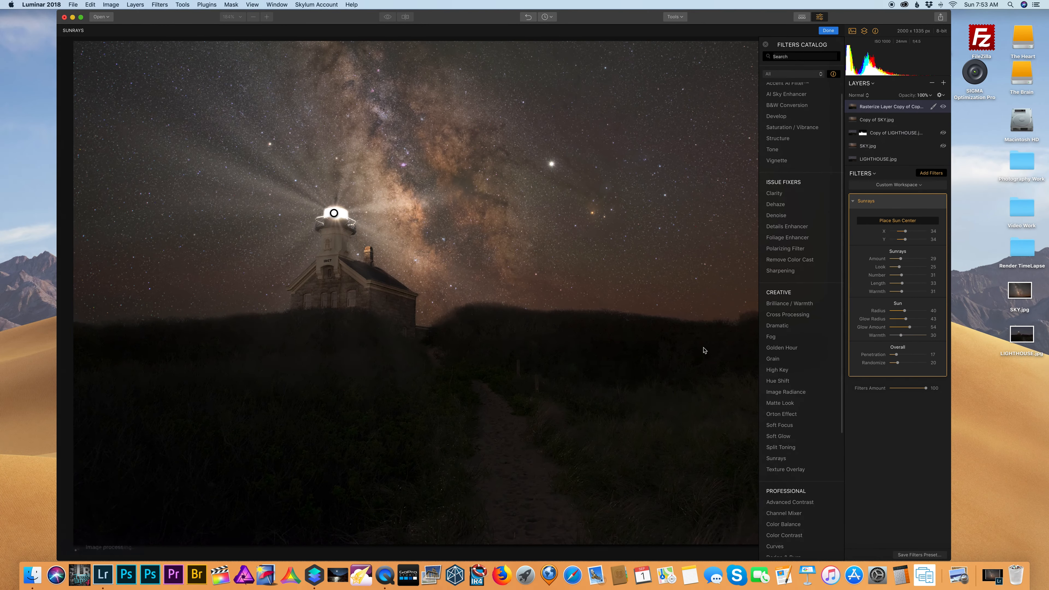
left_click(906, 219)
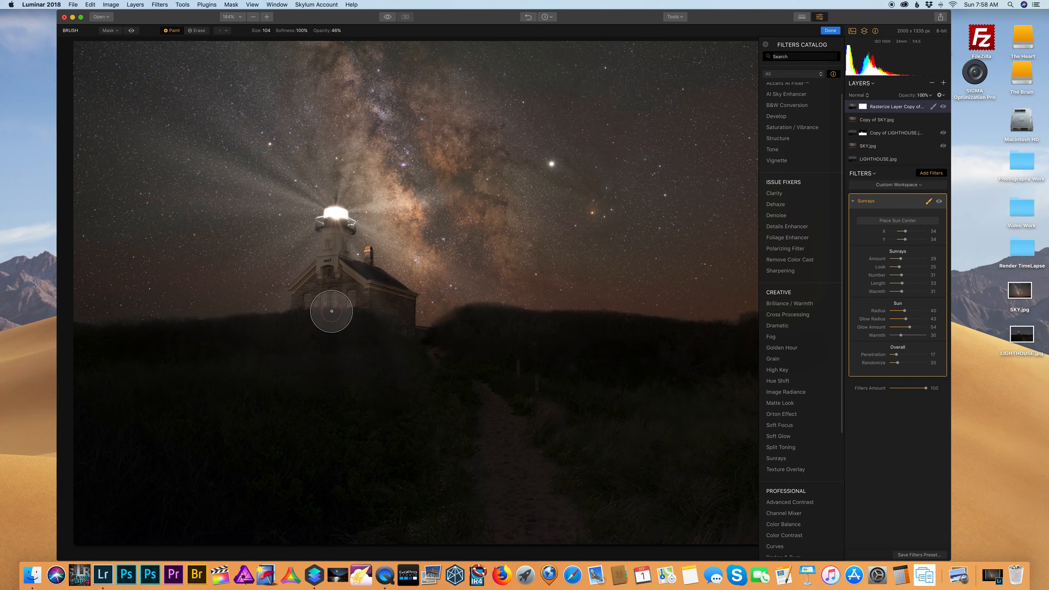
Invert the Sunrays filter's mask and erase the rays from the lighthouse tower below the lantern room
mouse_move(325, 238)
left_mouse_down()
mouse_move(312, 314)
mouse_move(296, 274)
mouse_move(338, 210)
mouse_move(315, 207)
left_mouse_up()
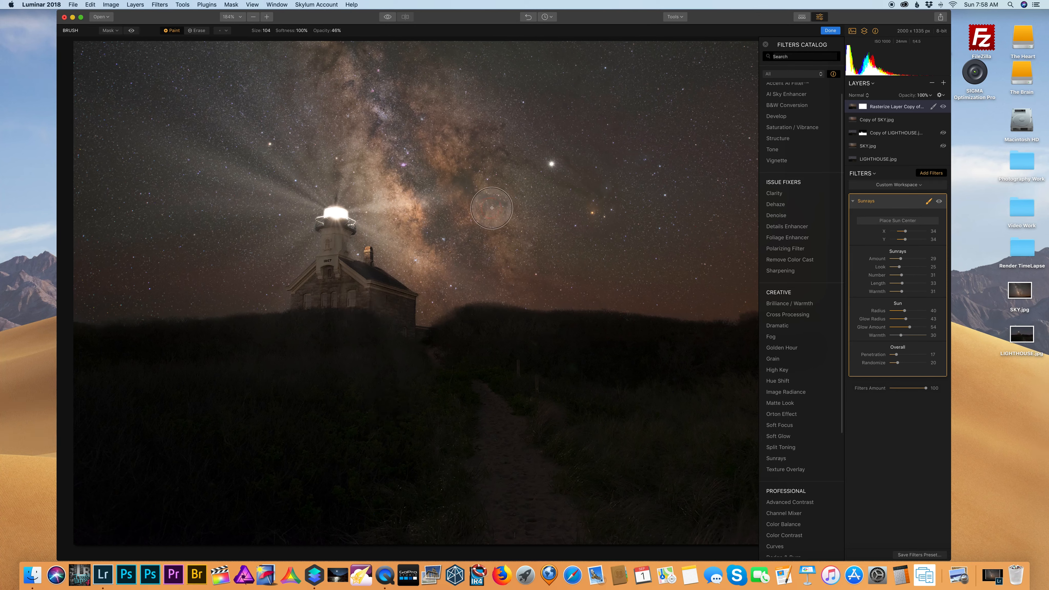
left_click(930, 202)
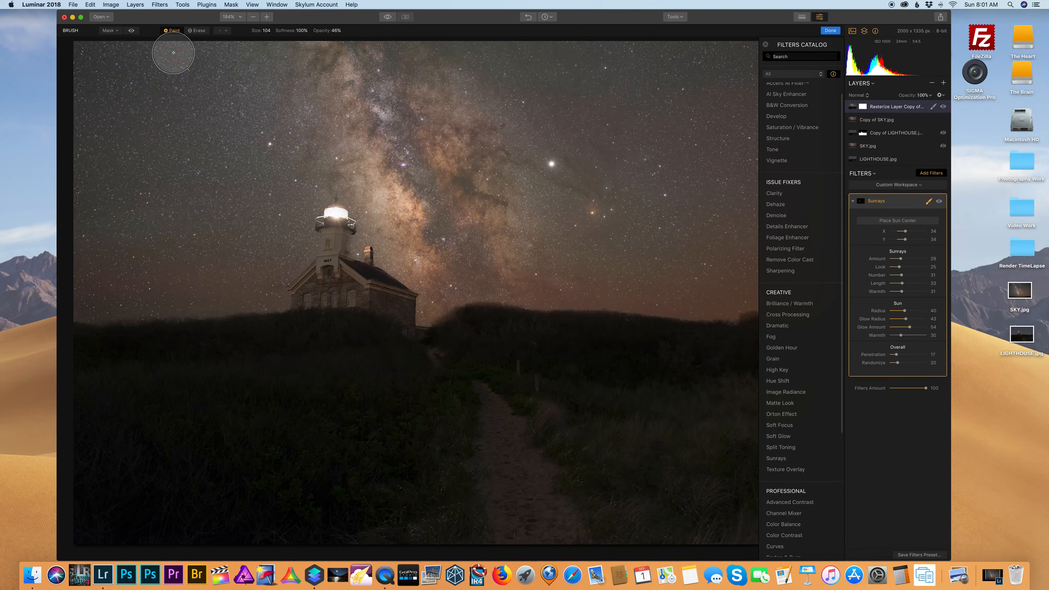
left_click(117, 32)
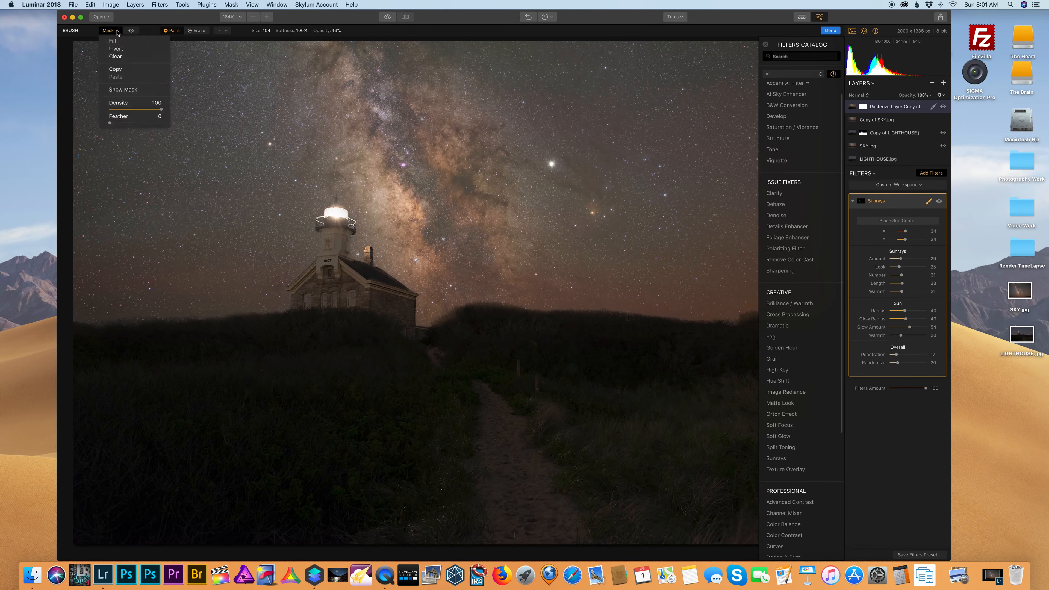
left_click(116, 49)
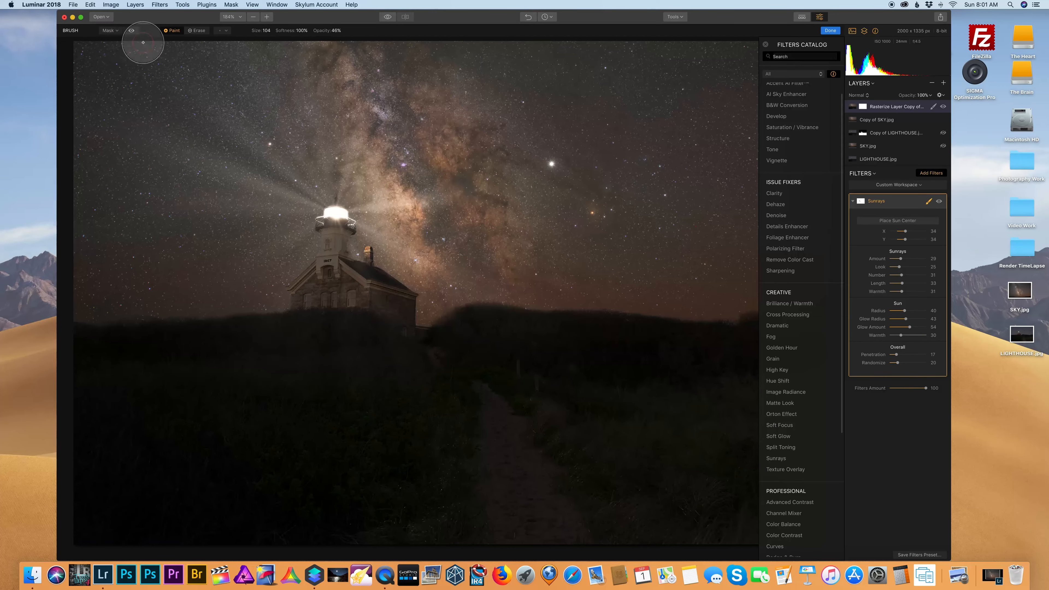
left_click(197, 30)
mouse_move(343, 258)
left_mouse_down()
mouse_move(365, 285)
mouse_move(346, 268)
mouse_move(338, 291)
left_mouse_up()
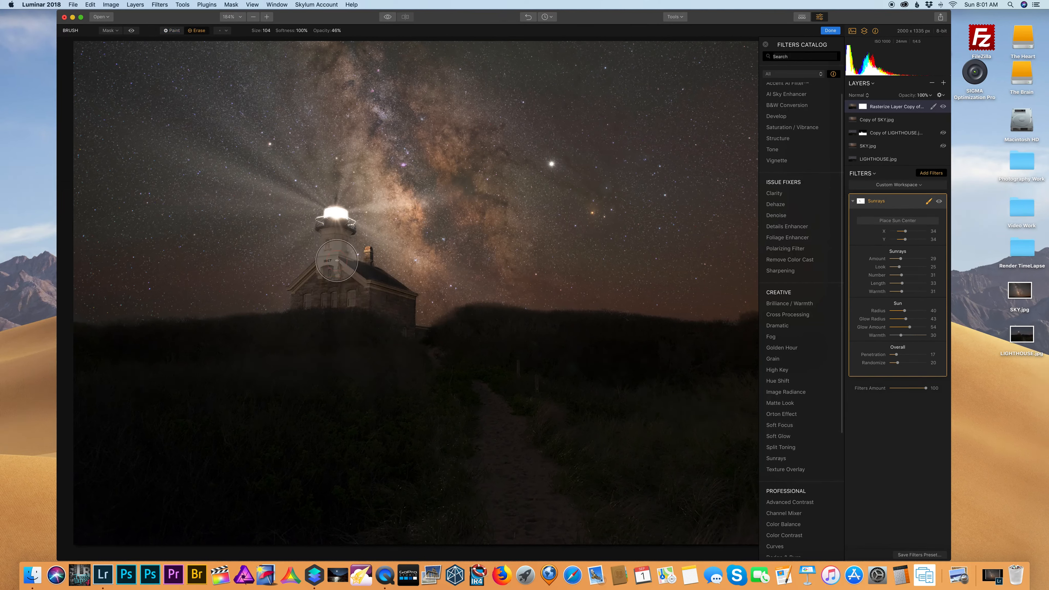